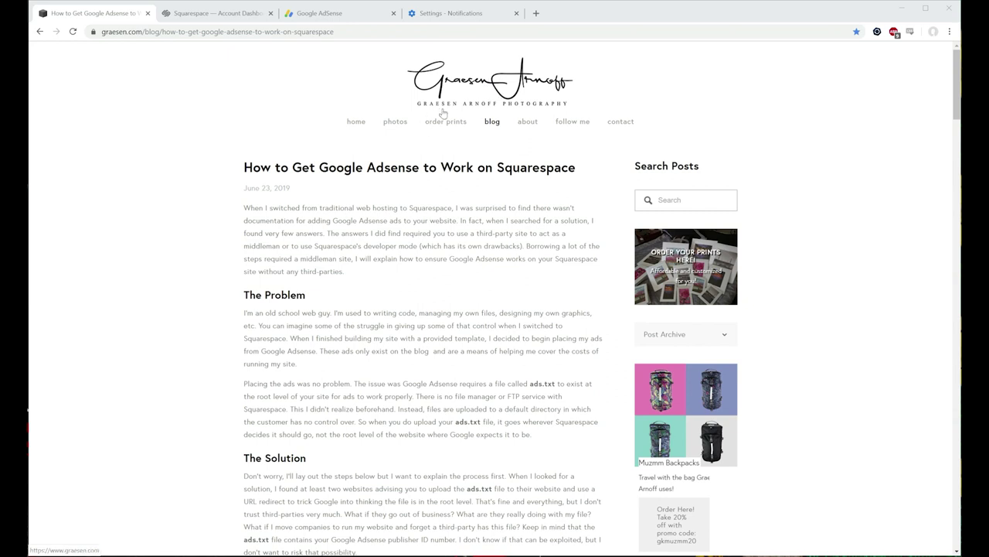
Step: Read through the article's Steps section, then switch to the Google AdSense Auto ads tab
scroll(454, 129, down, 1)
scroll(454, 129, down, 5)
scroll(461, 148, up, 6)
scroll(484, 99, down, 3)
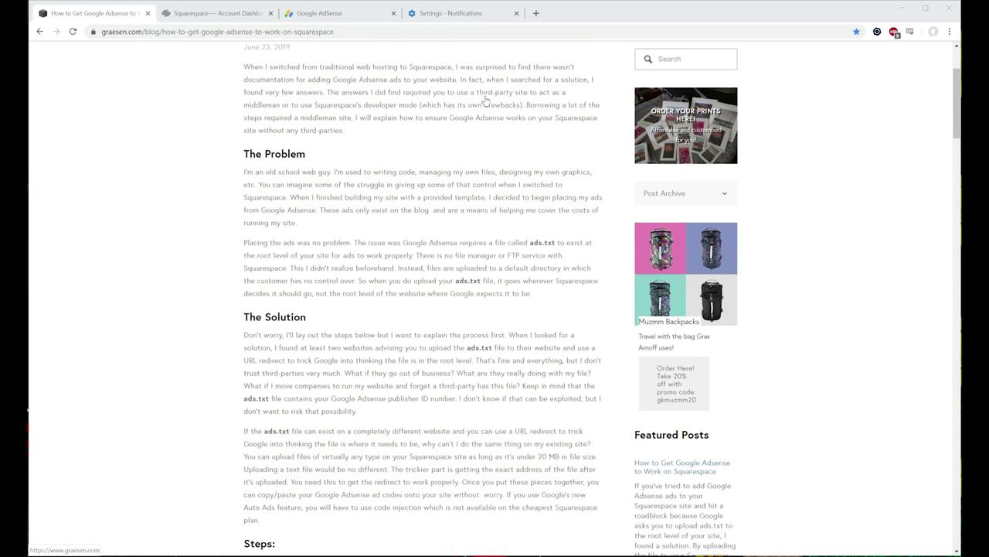
scroll(486, 101, down, 5)
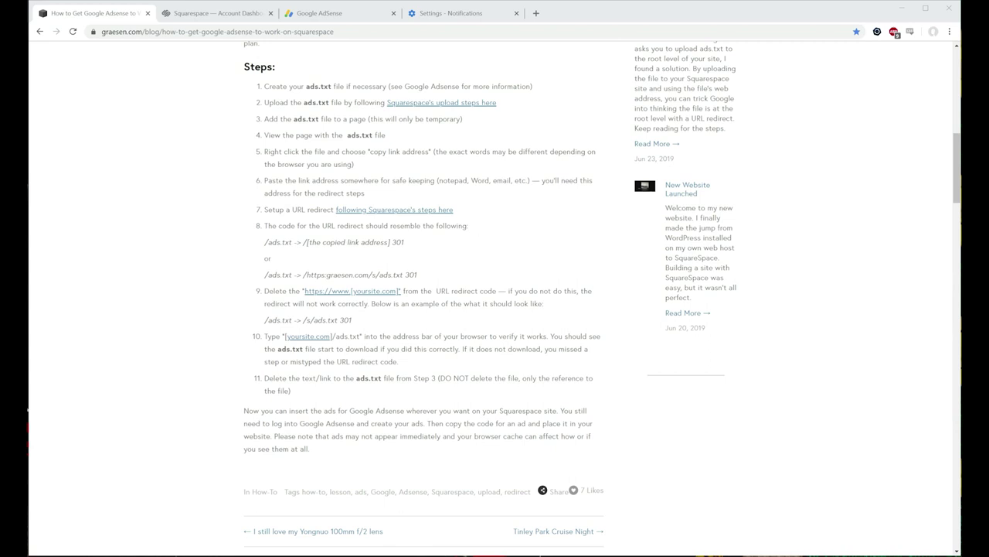
scroll(485, 384, up, 1)
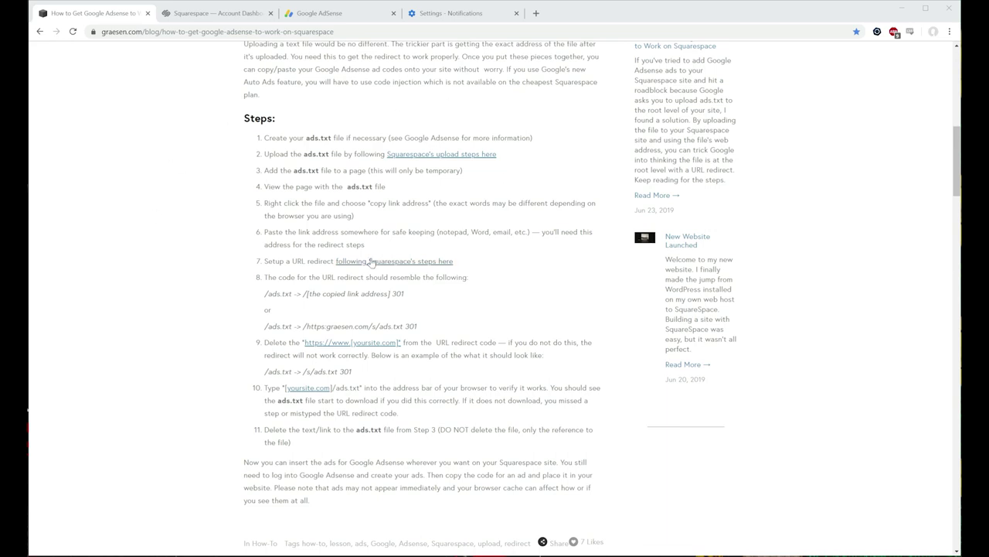
key(ctrl+3)
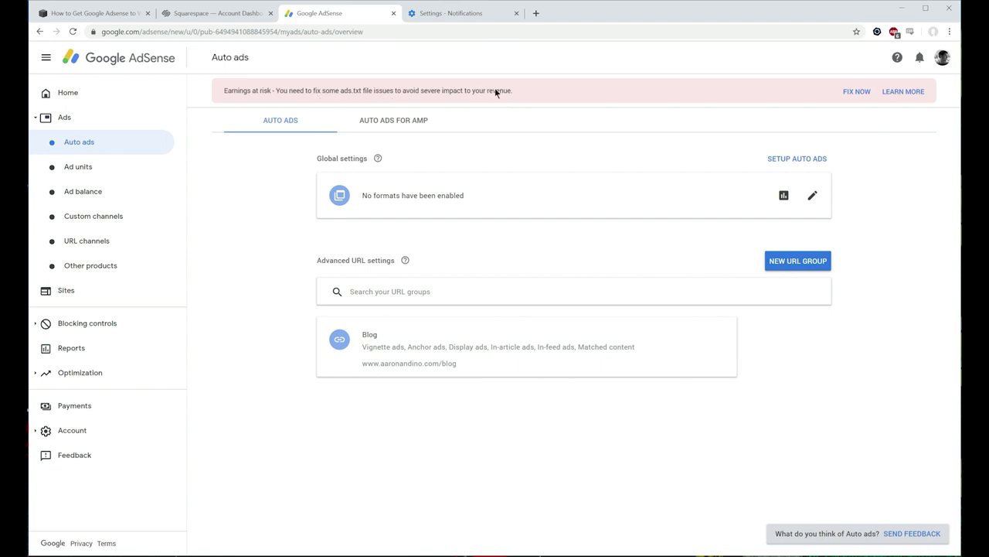
Step: Follow the ads.txt FIX NOW prompt to Sites and expand the site to its www subdomain
click(847, 97)
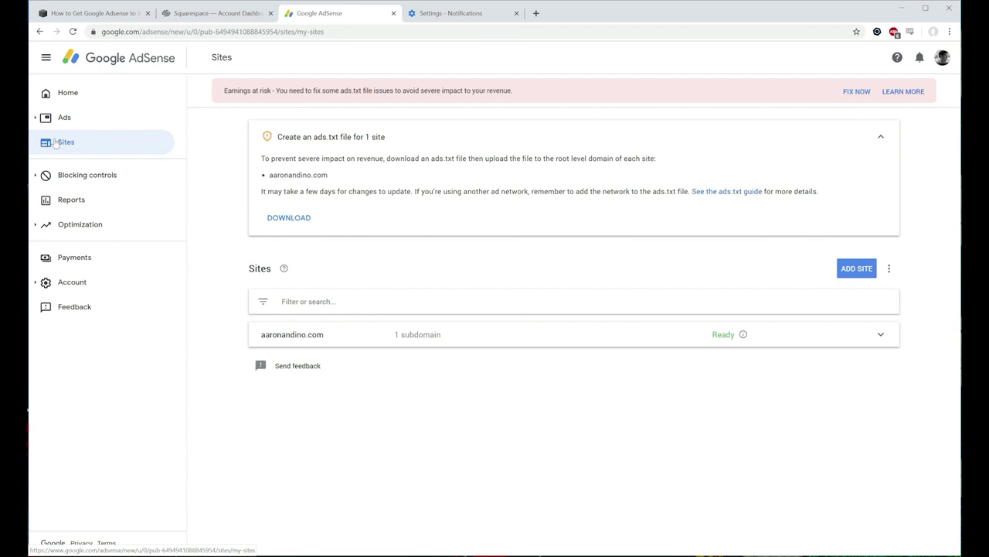
click(437, 343)
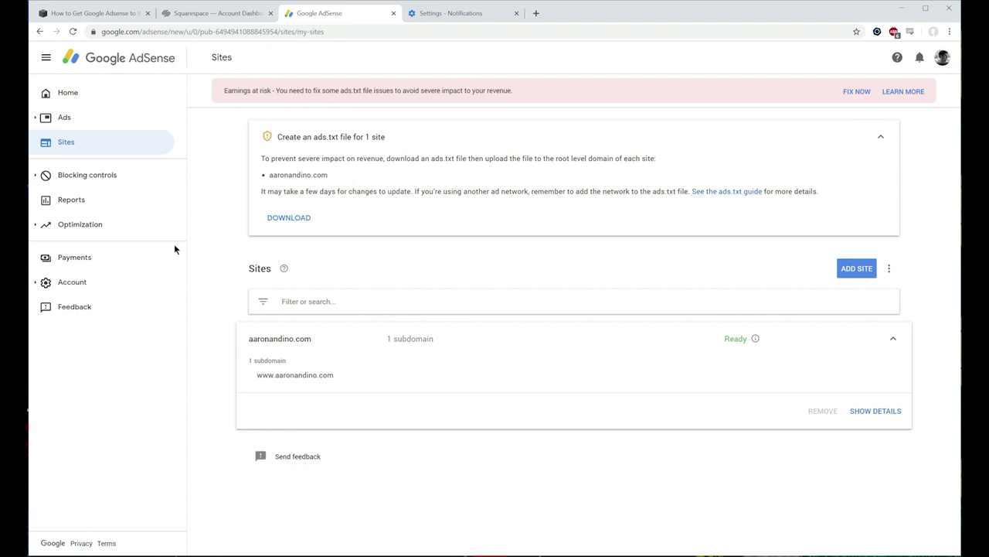
Step: Download the site's ads.txt file to the Desktop, then return to the Squarespace dashboard
click(296, 217)
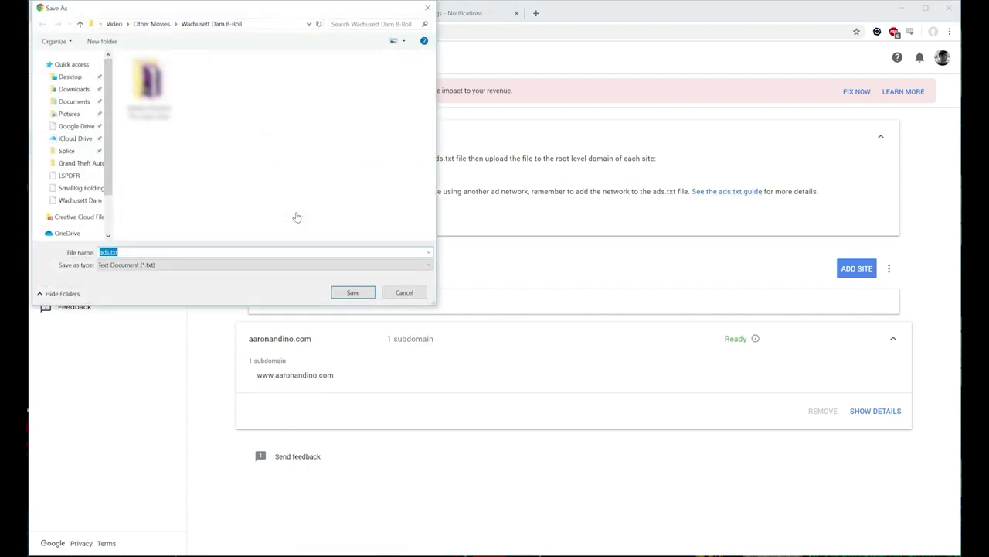
scroll(77, 140, up, 2)
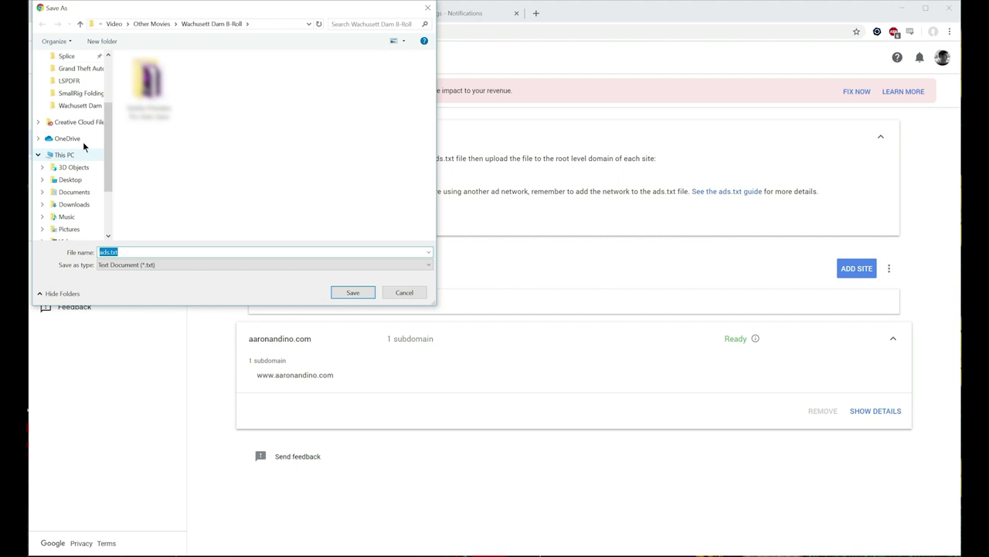
scroll(77, 154, up, 4)
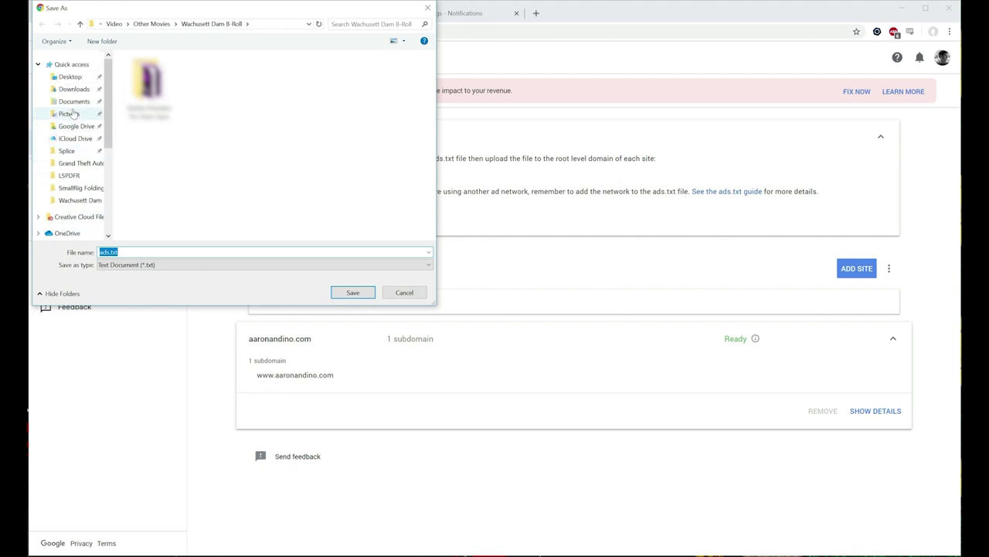
click(68, 79)
click(357, 292)
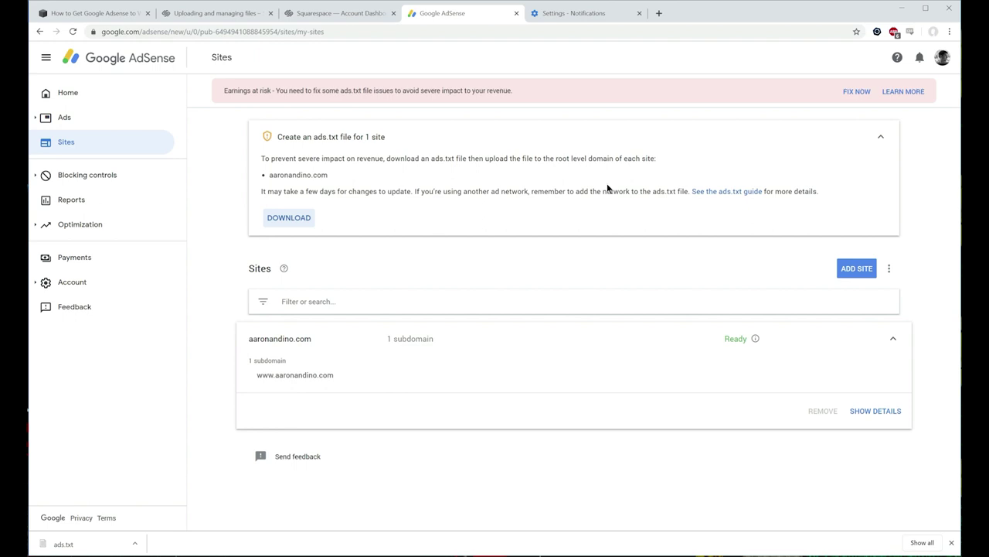
click(317, 14)
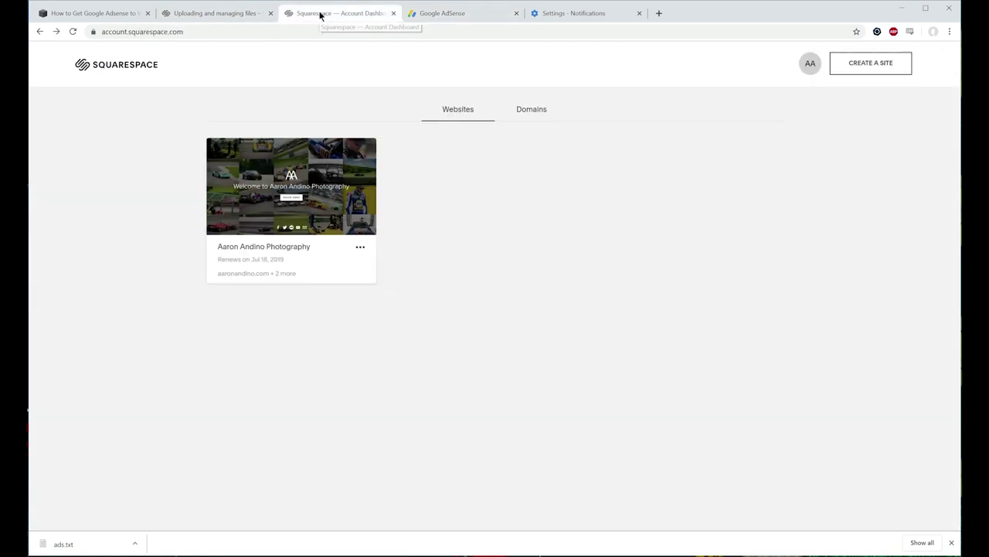
Step: Open the photography website's About page from Pages in the content editor
click(336, 184)
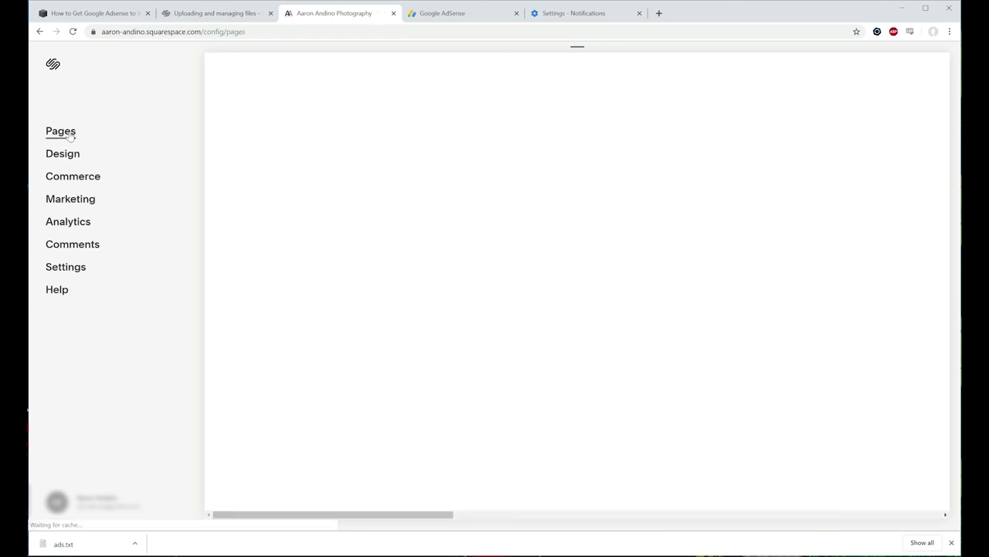
click(69, 135)
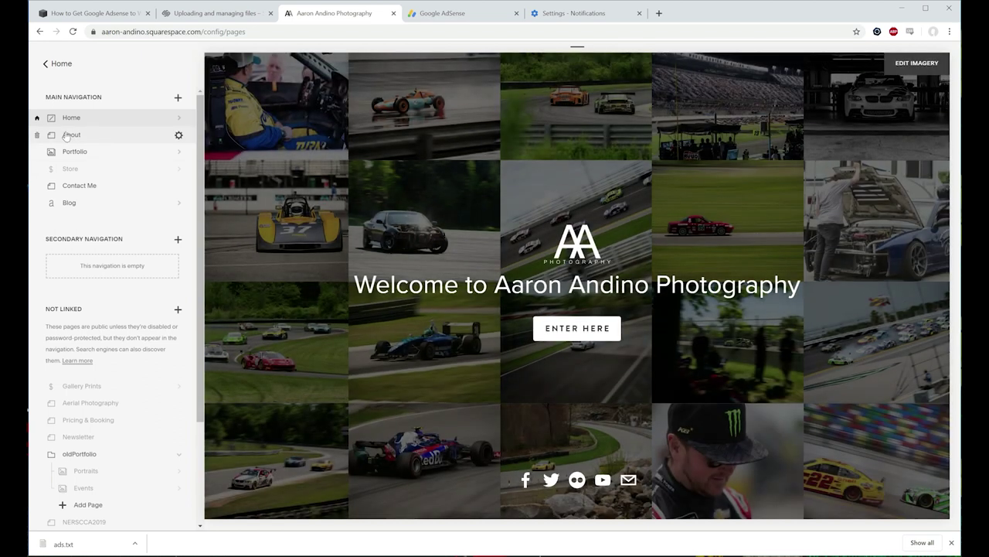
click(68, 135)
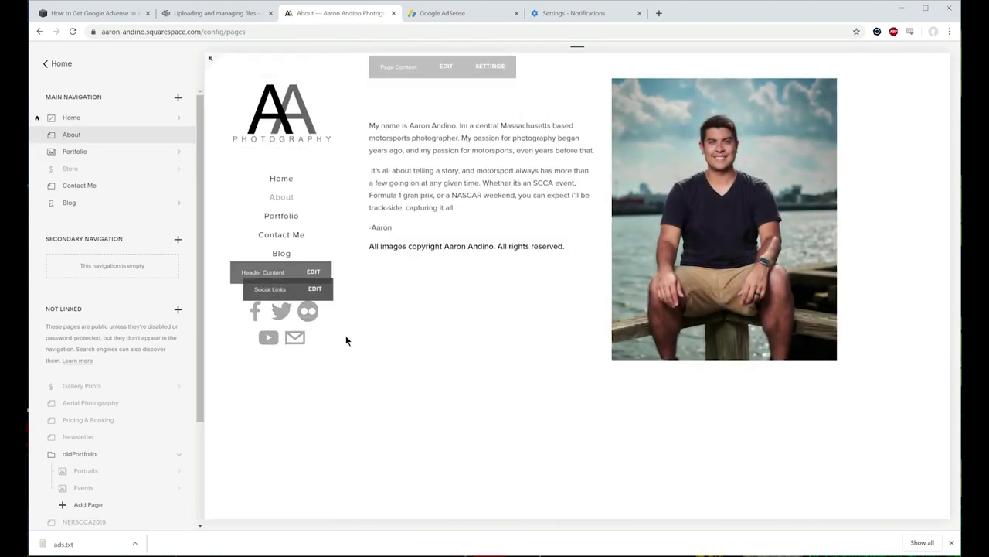
click(450, 66)
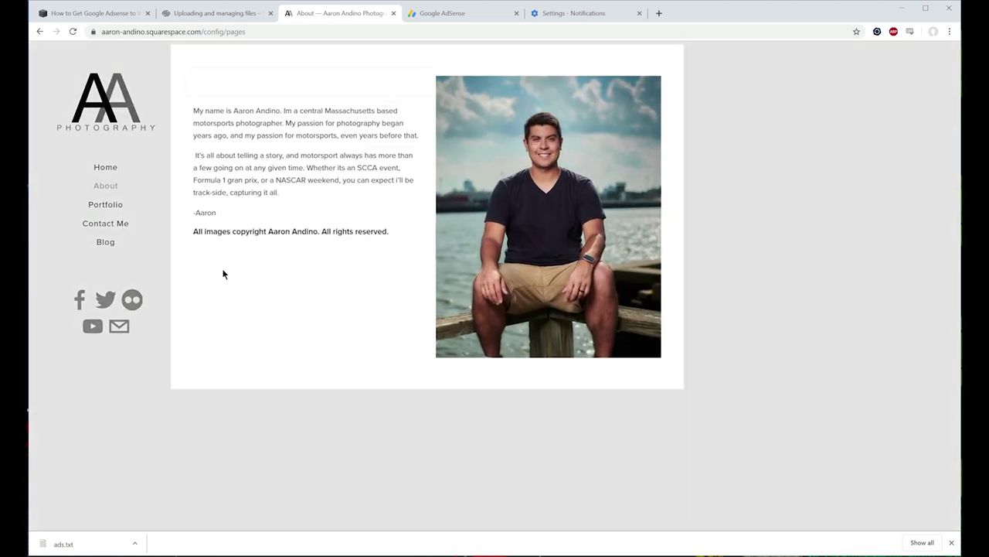
mouse_move(184, 245)
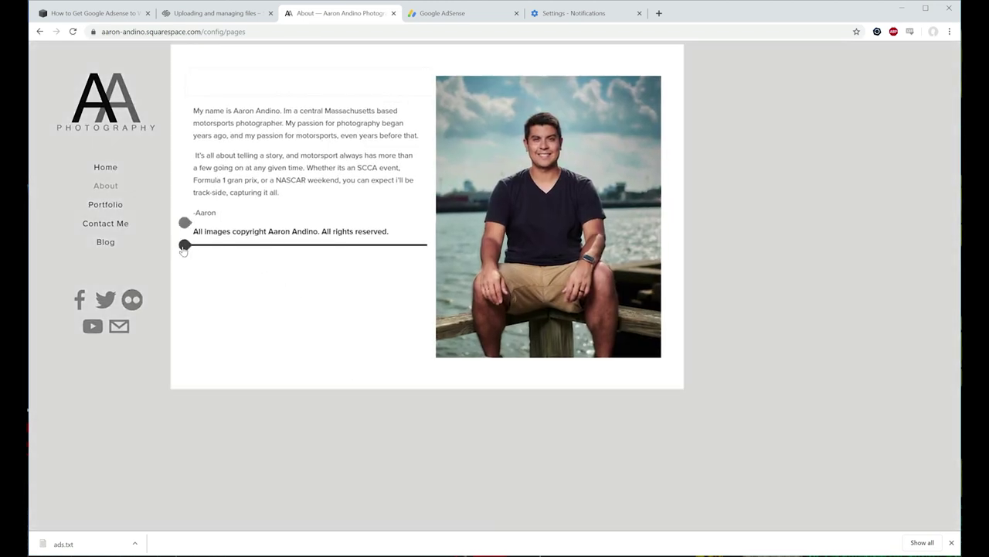
Step: Add a text block reading 'ads.txt' below the copyright line and select its text
click(184, 245)
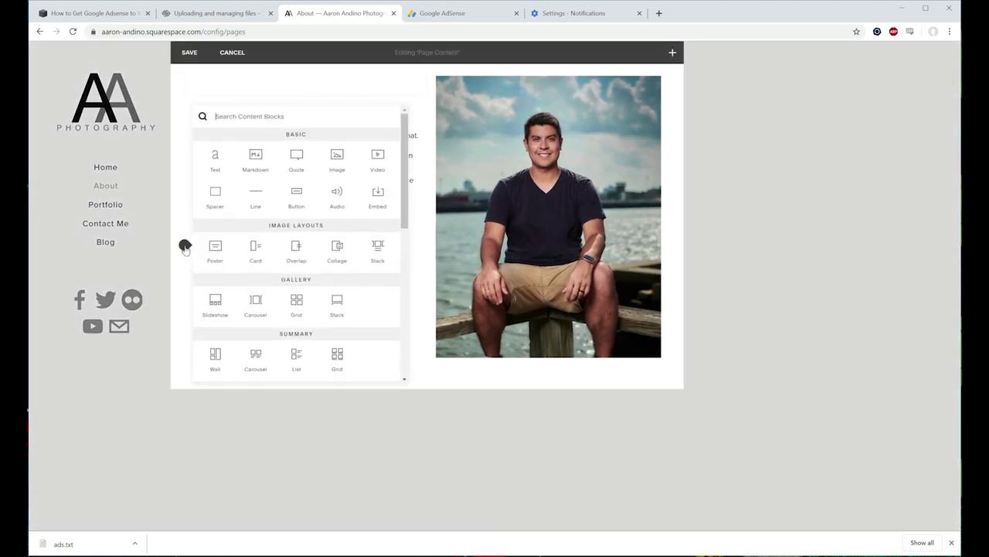
click(210, 166)
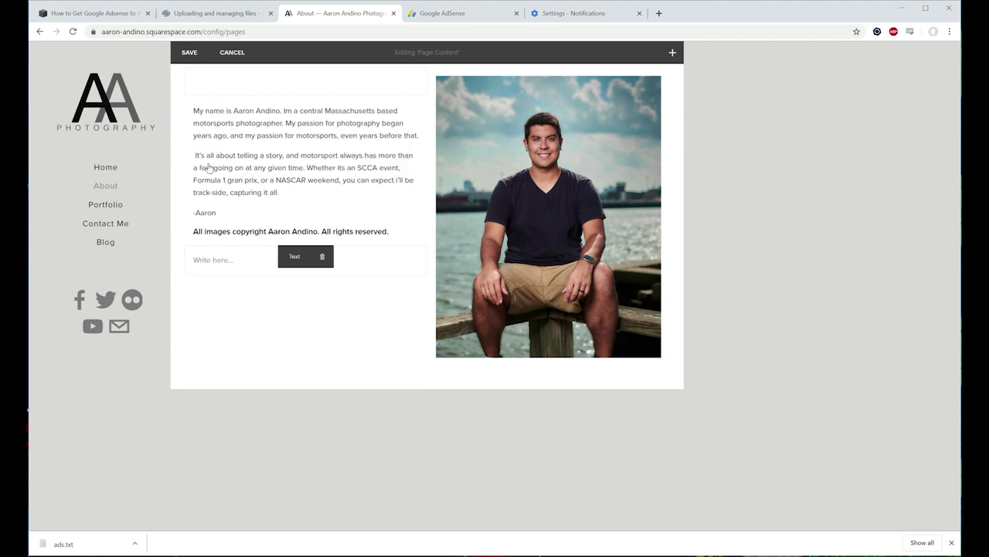
click(231, 261)
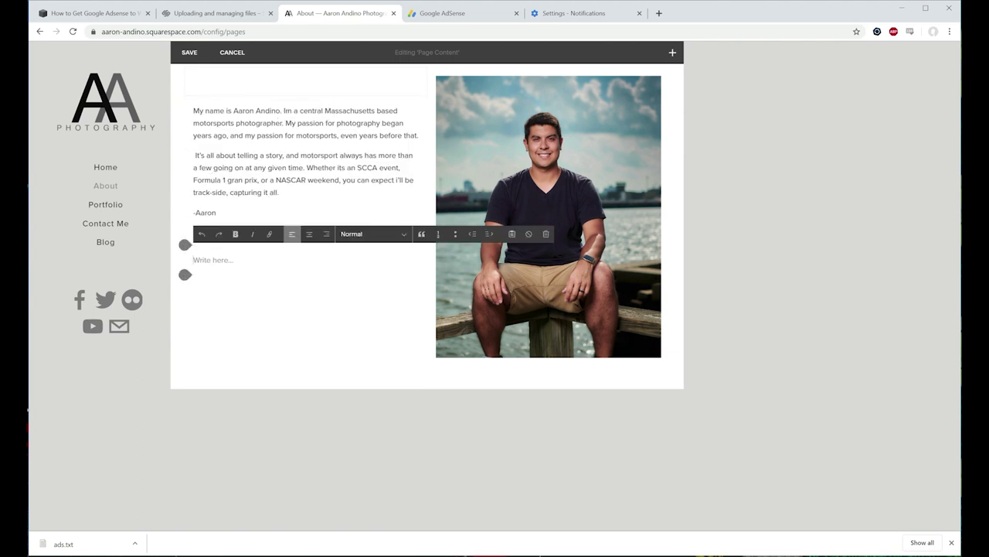
text(ads)
drag(217, 259, 194, 260)
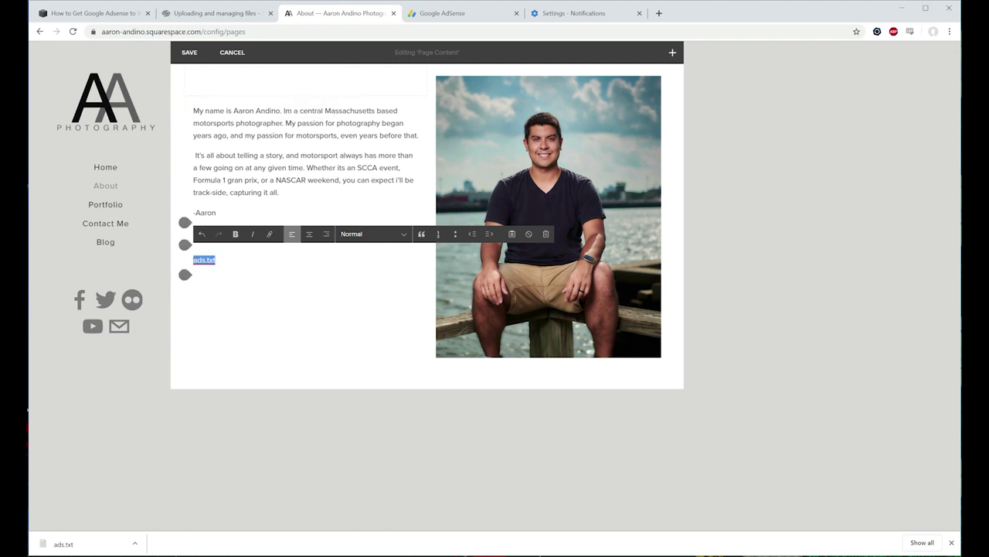
Step: Link the text to the uploaded Desktop ads.txt file and save the About page
click(270, 235)
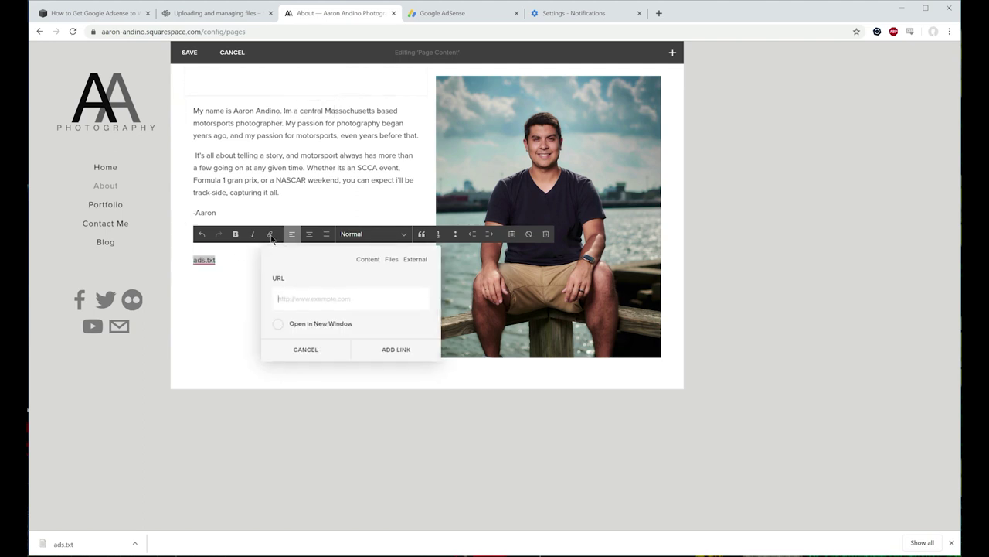
click(392, 259)
click(351, 290)
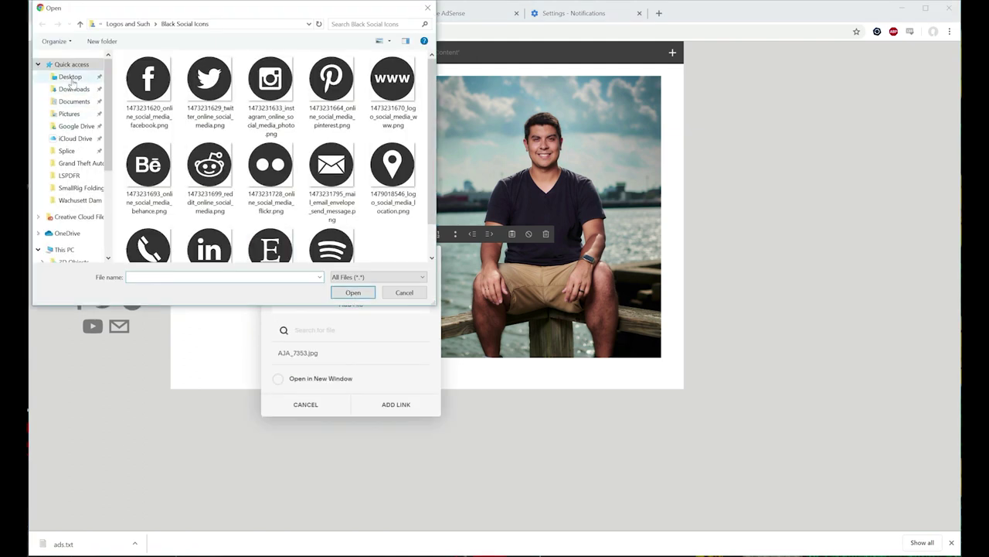
click(71, 77)
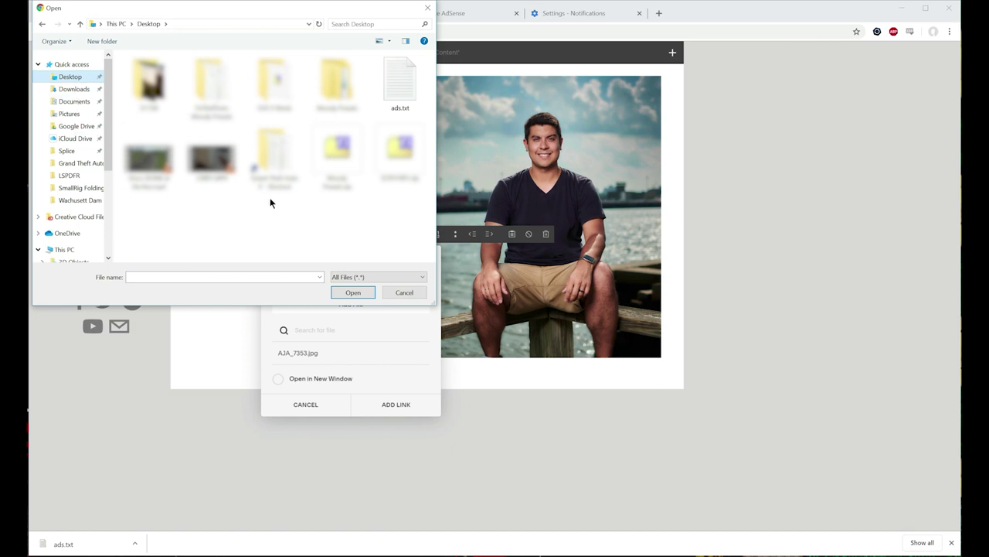
click(390, 97)
click(340, 292)
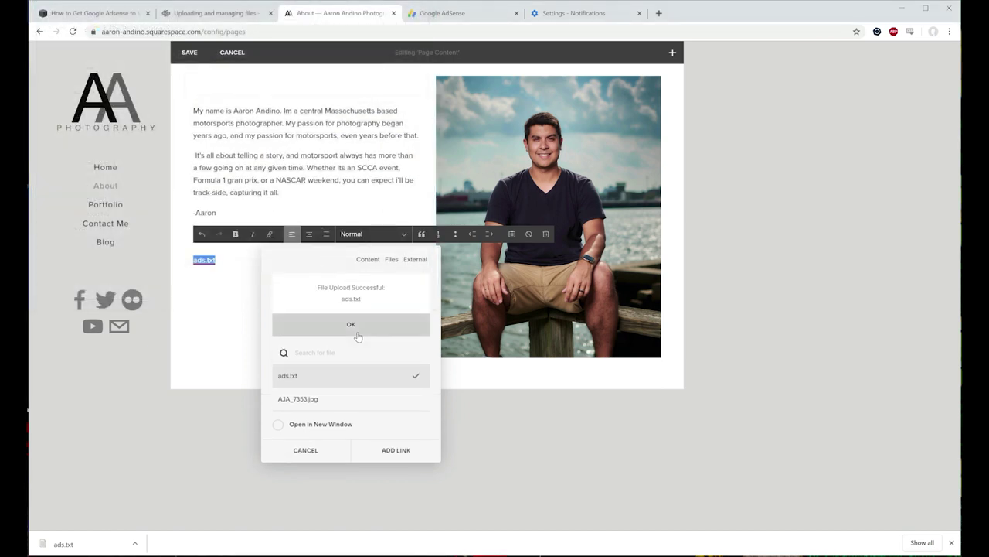
click(354, 325)
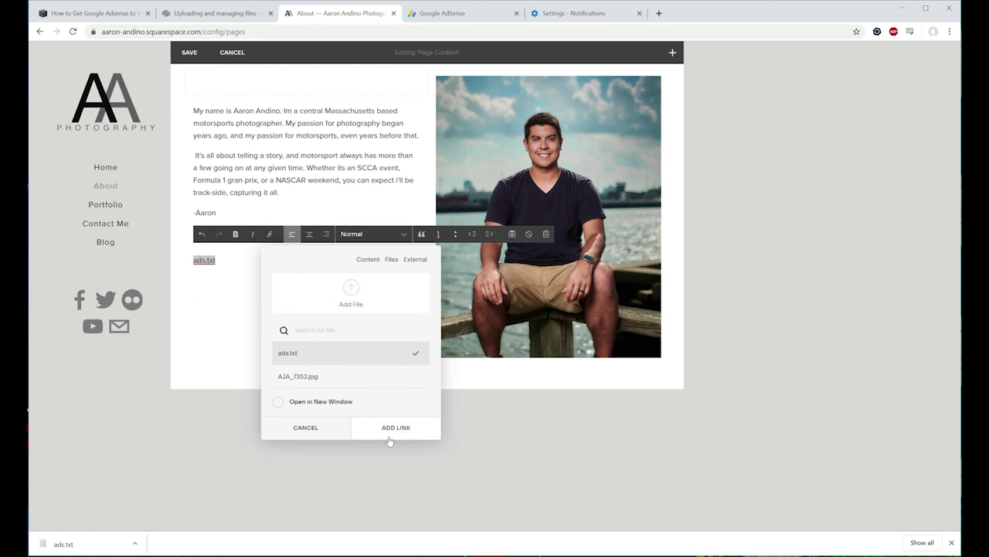
click(396, 437)
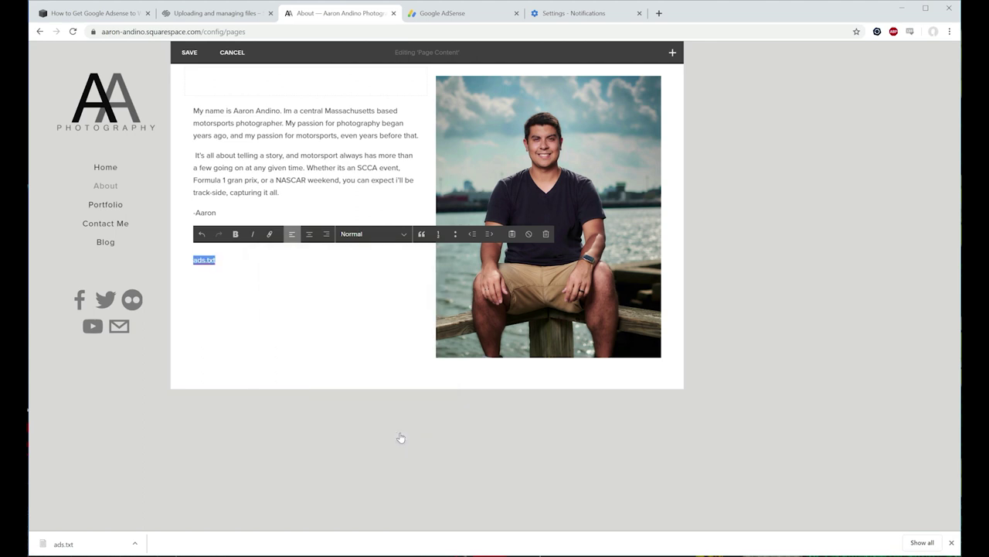
click(189, 53)
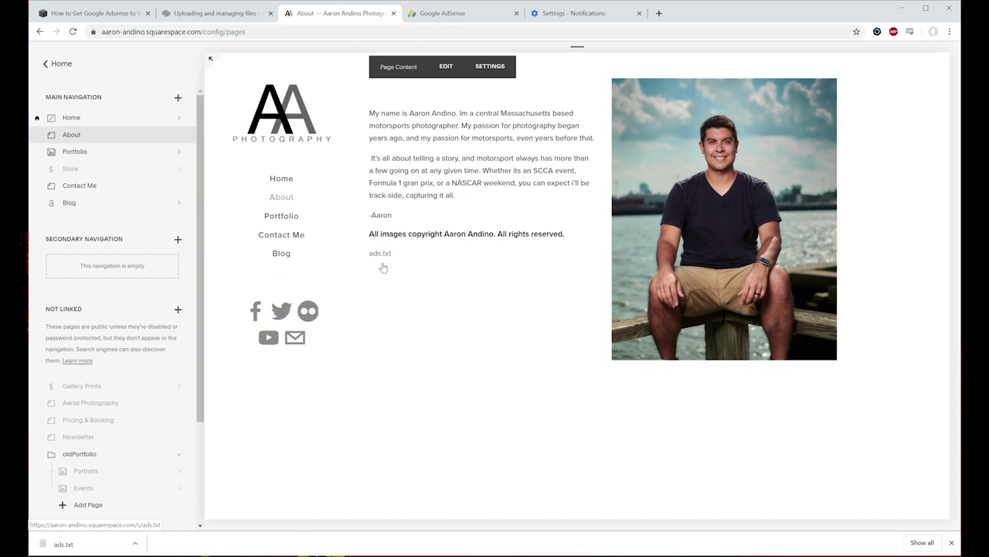
Step: Copy the link address of the ads.txt file link on the About page
right_click(381, 254)
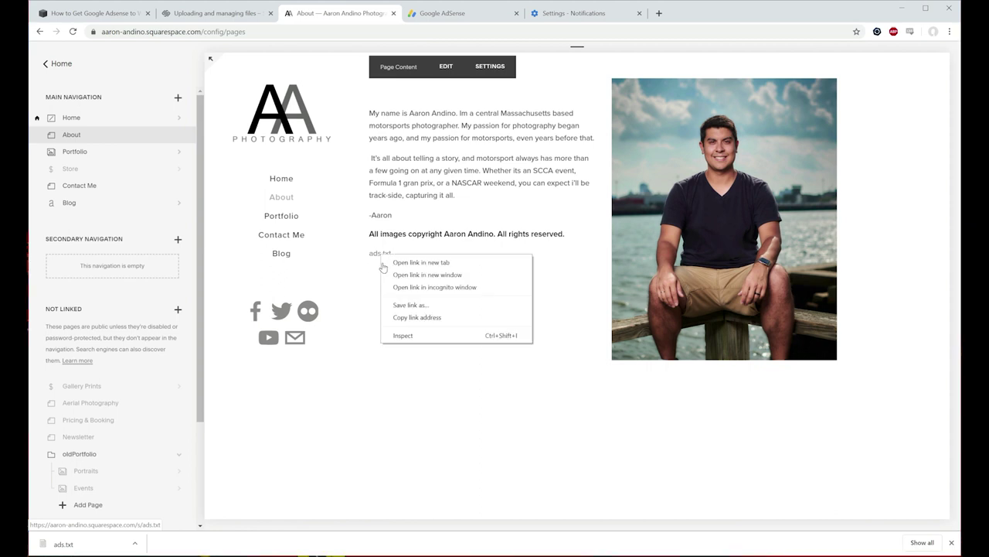
click(431, 317)
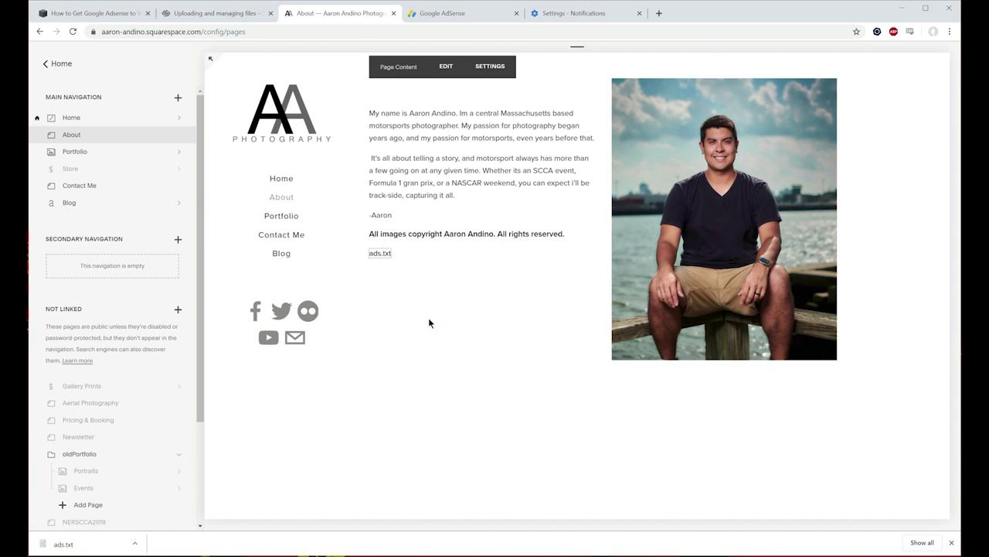
mouse_move(309, 313)
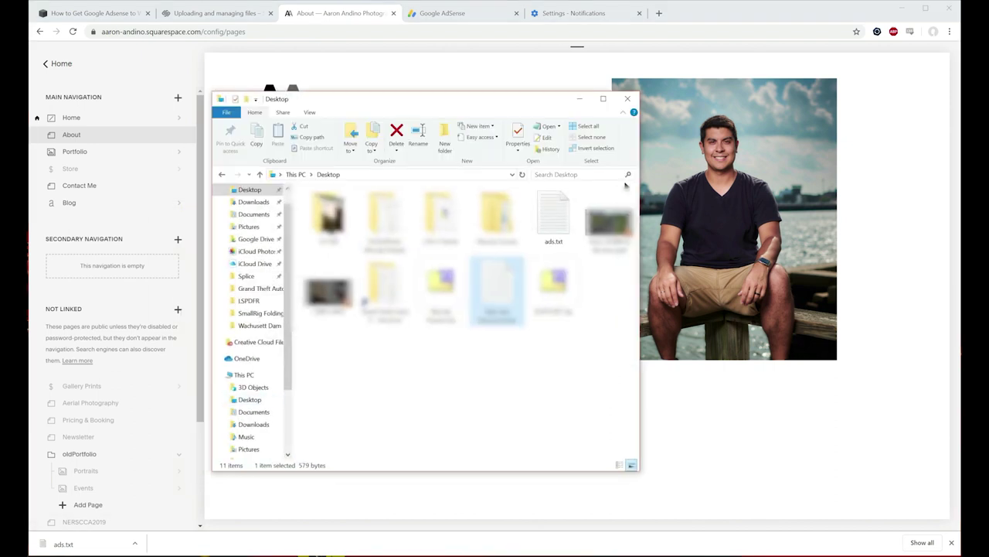
Step: Paste the ads.txt link address into New Text Document.txt, save it, and minimize Notepad
double_click(497, 290)
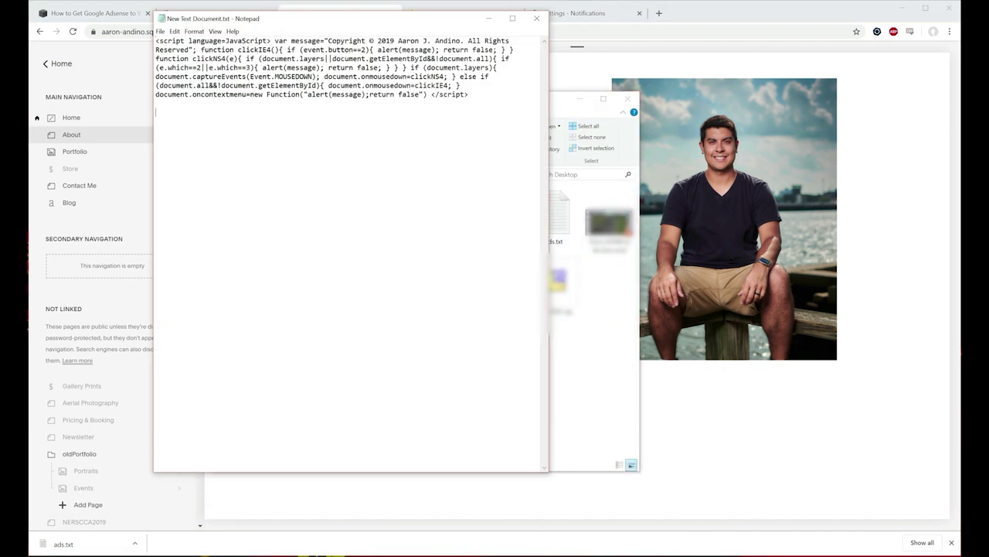
key(ctrl+v)
click(161, 31)
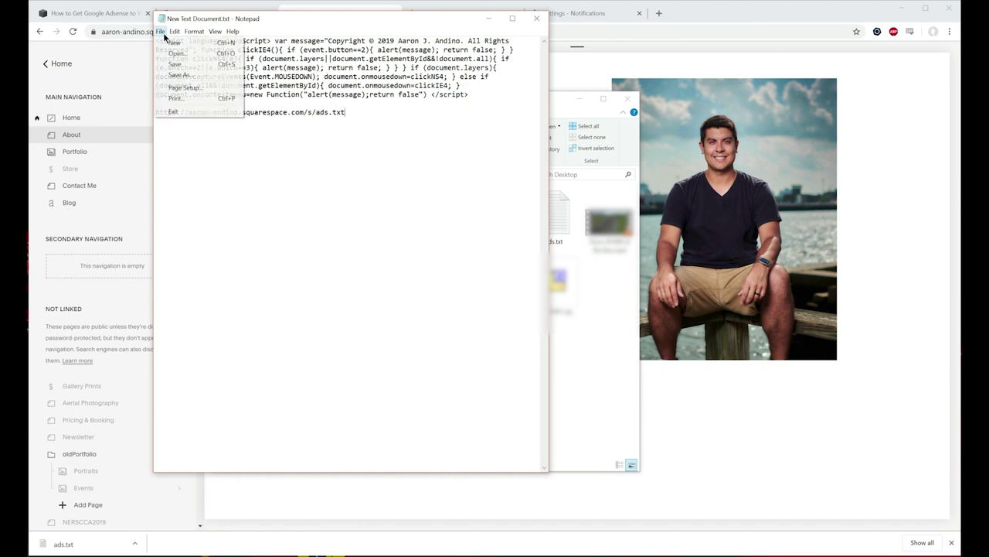
click(171, 63)
click(488, 18)
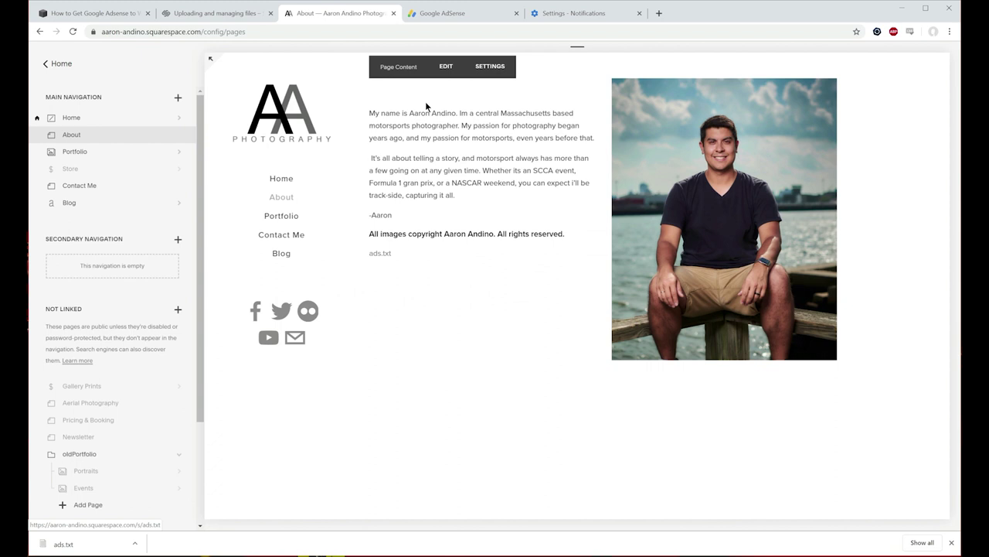
Step: Go to Settings > Advanced > URL Mappings
click(50, 65)
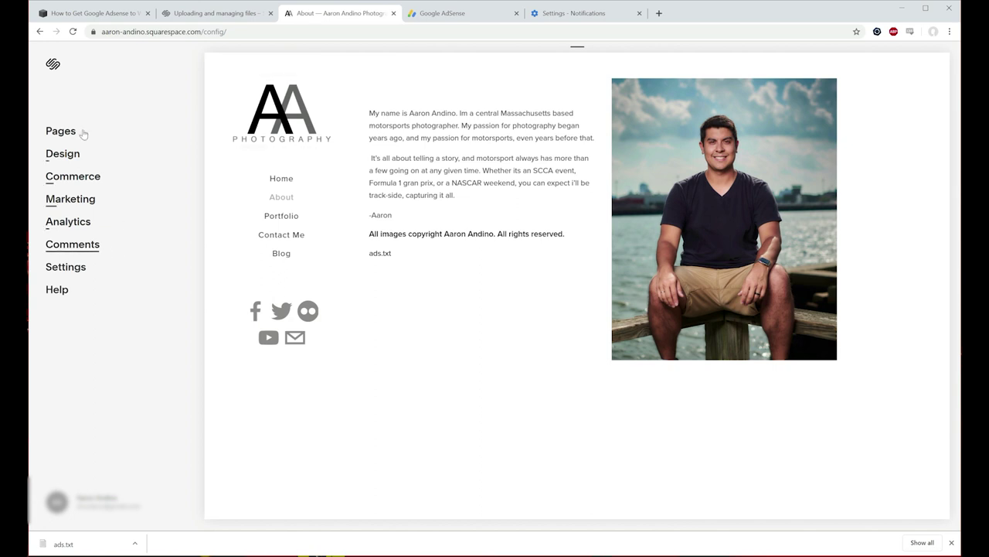
click(74, 274)
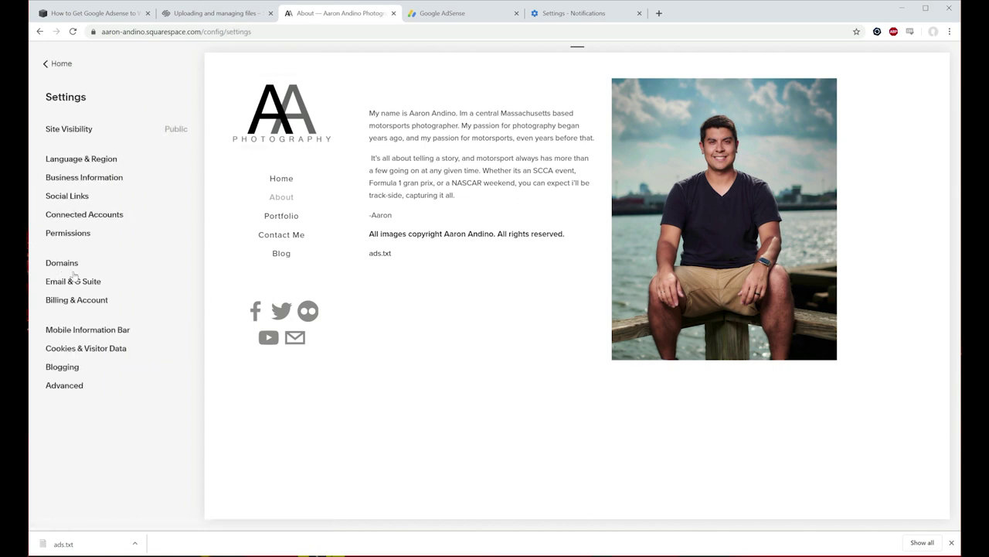
click(65, 386)
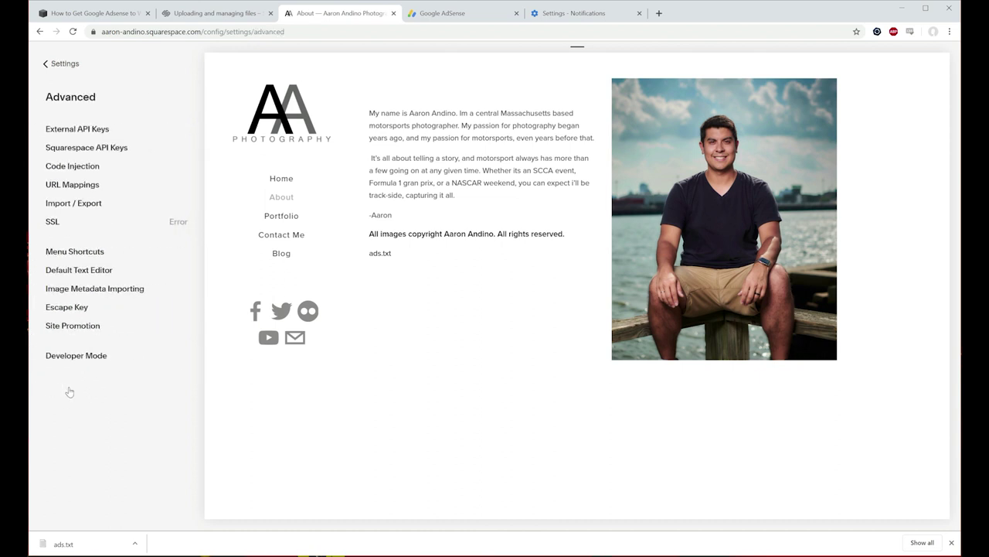
click(72, 185)
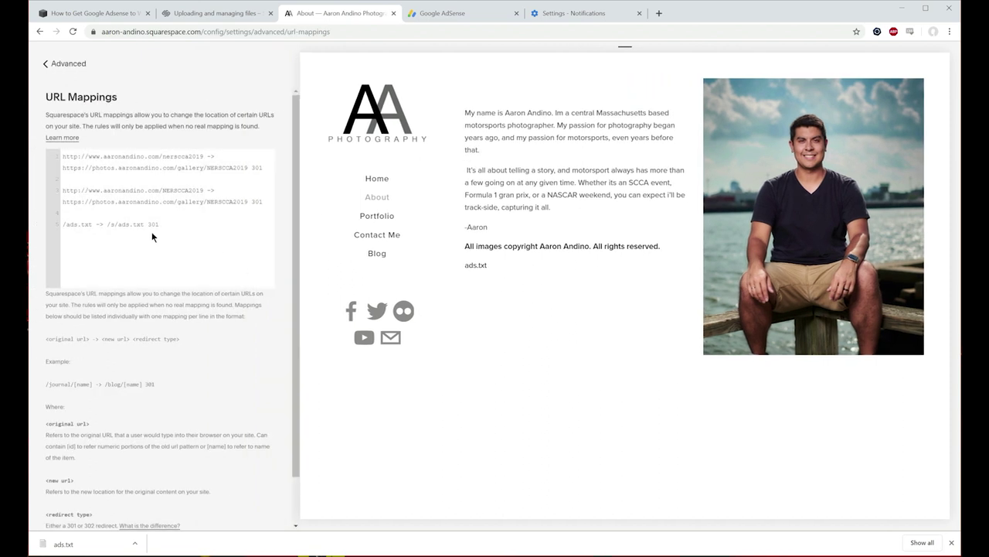
Step: Review the /ads.txt -> /s/ads.txt 301 rule, adding then deleting a pasted file-address line
key(shift+Left)
key(shift+Left)
key(shift+Left)
key(shift+Left)
key(shift+Left)
key(shift+Left)
key(shift+Left)
key(shift+Left)
key(shift+Left)
key(shift+Left)
key(shift+Left)
key(shift+Left)
key(shift+Left)
key(shift+Left)
key(shift+Left)
key(shift+Left)
key(shift+Left)
key(shift+Left)
key(shift+Left)
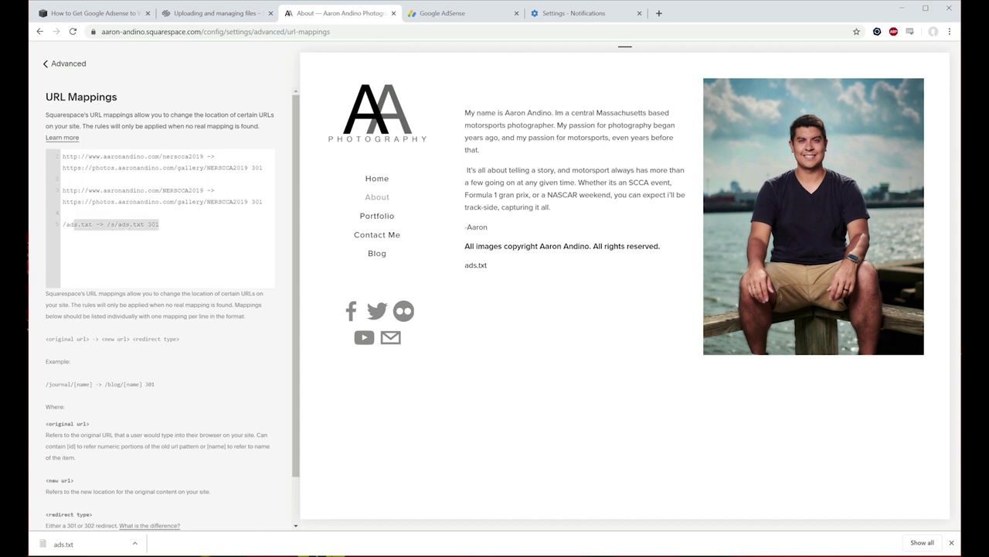
key(Right)
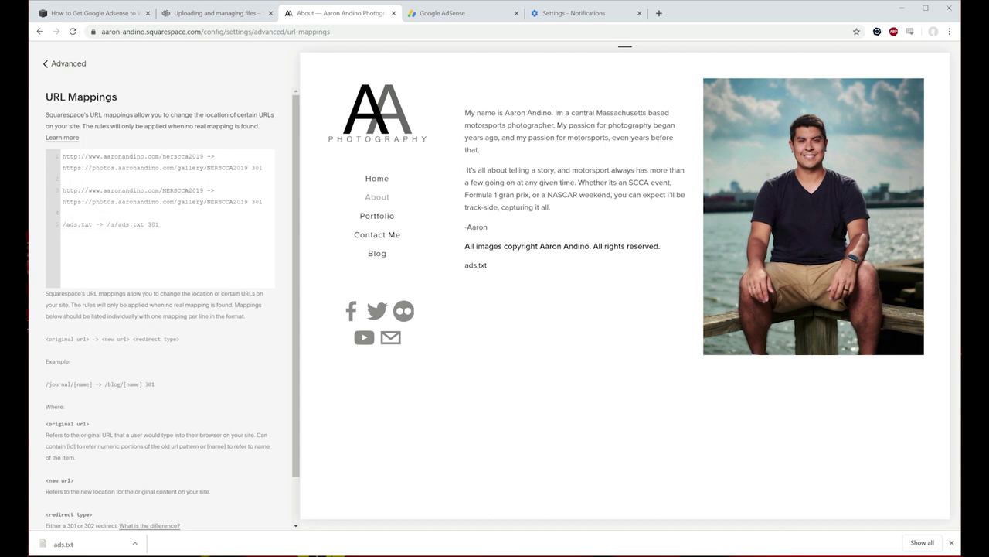
click(92, 224)
drag(106, 224, 145, 224)
click(160, 224)
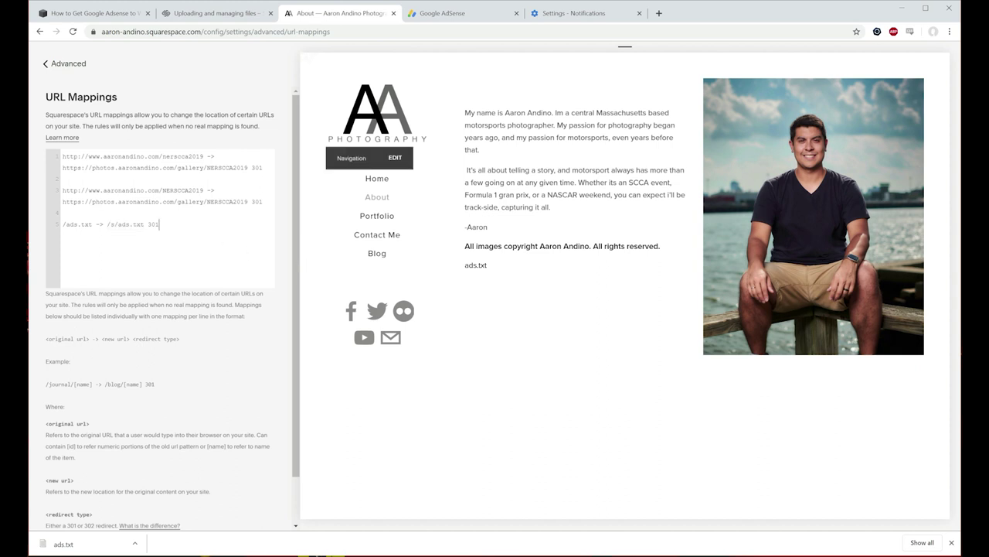
drag(159, 224, 62, 224)
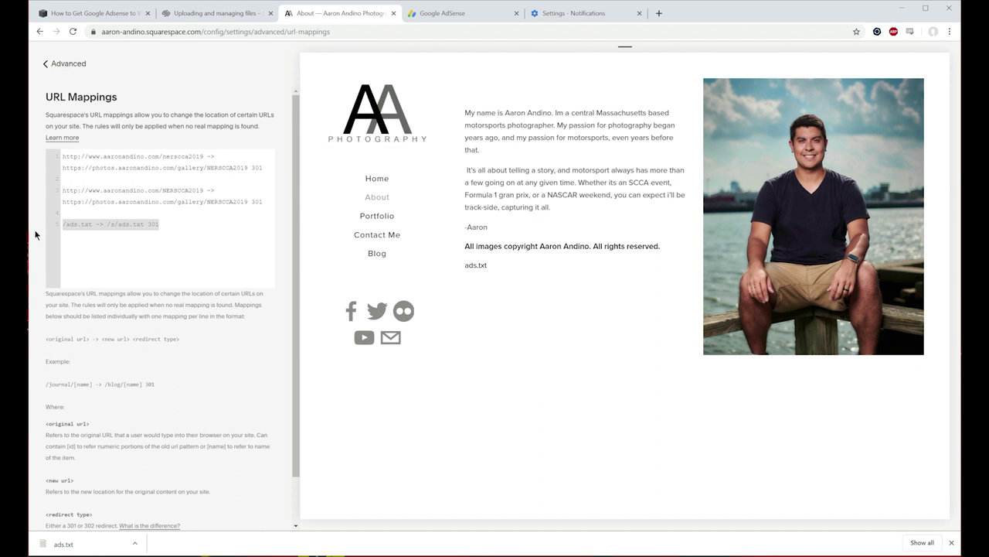
click(159, 224)
key(Return)
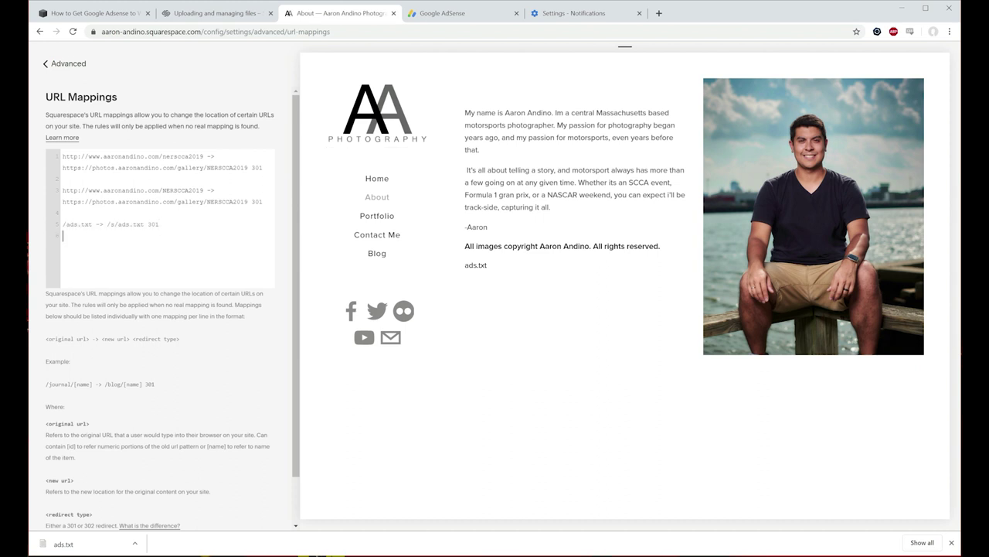
key(ctrl+v)
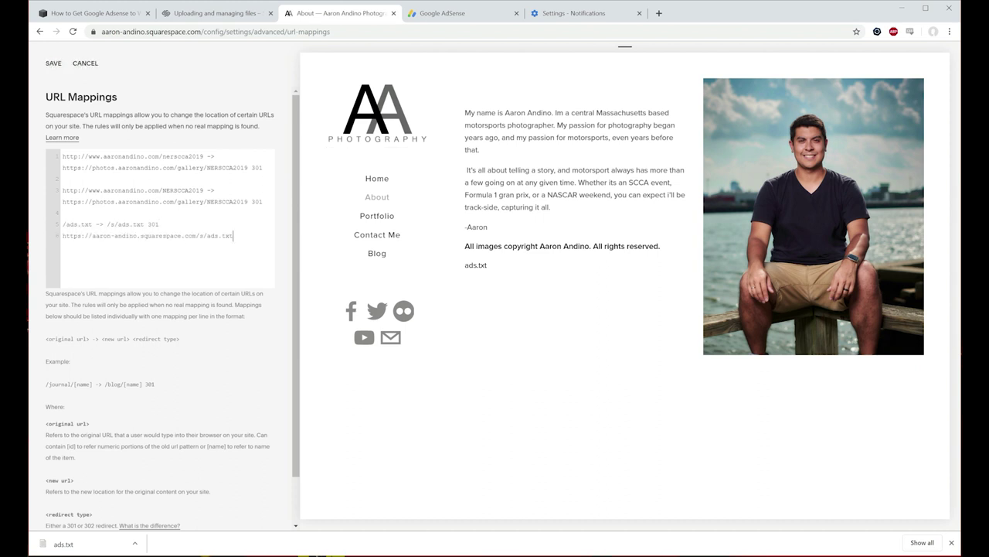
drag(195, 235, 234, 236)
drag(233, 236, 62, 236)
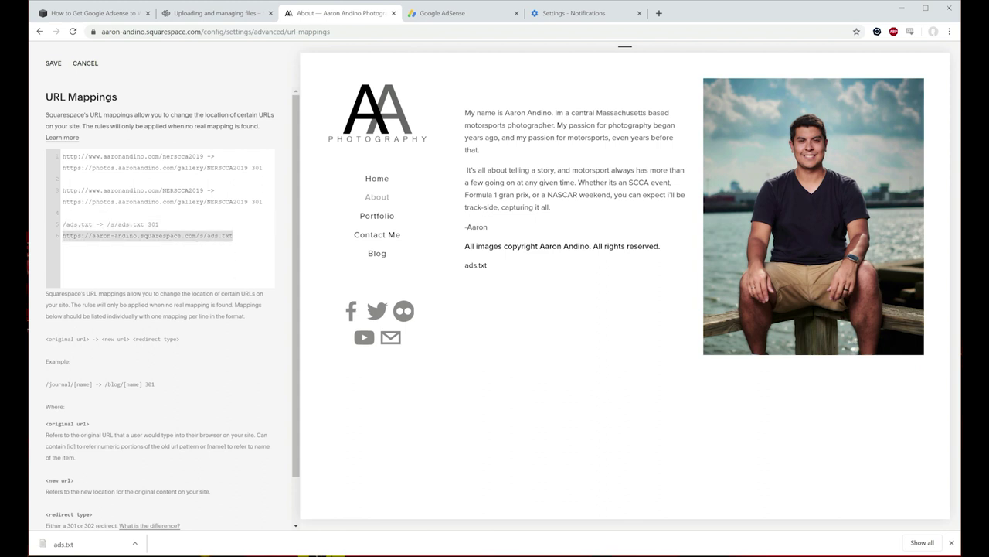
key(BackSpace)
key(BackSpace)
Step: Save the URL mappings and copy the /s/ads.txt path from the redirect rule
click(52, 65)
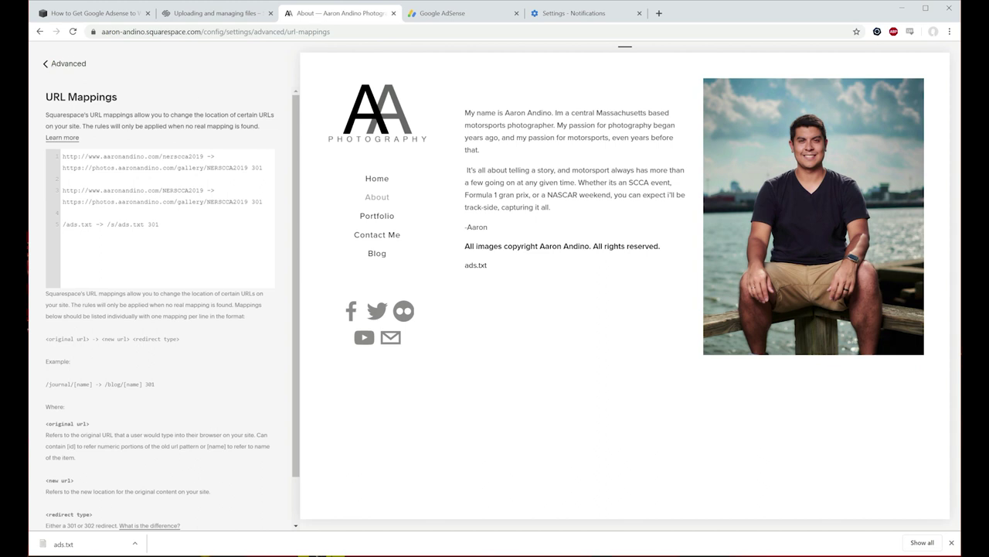
drag(144, 224, 107, 224)
right_click(118, 225)
click(148, 261)
Step: Test aaronandino.com/s/ads.txt in a new tab, cancel its download prompt, and close the tab
click(658, 13)
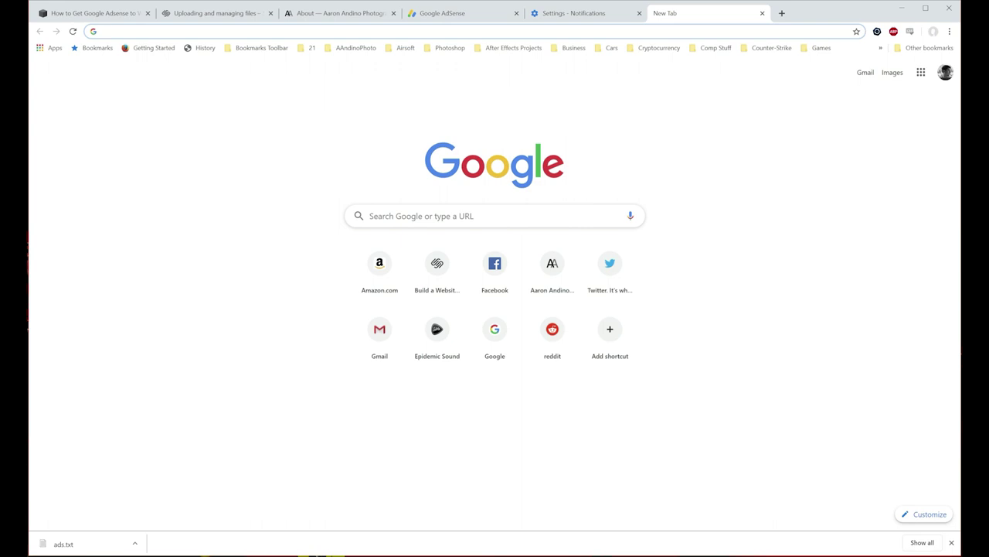
text(aaronandino.com)
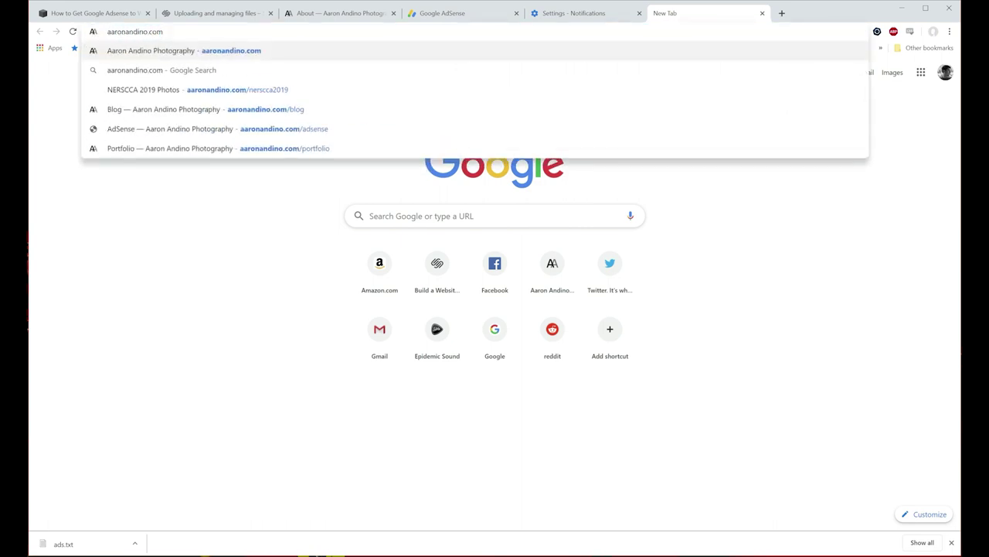
key(ctrl+v)
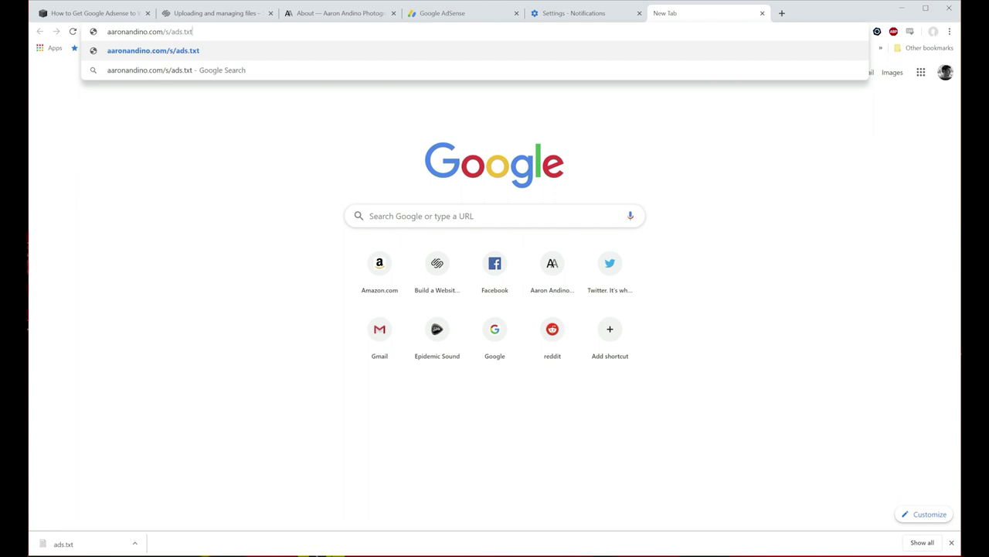
key(Return)
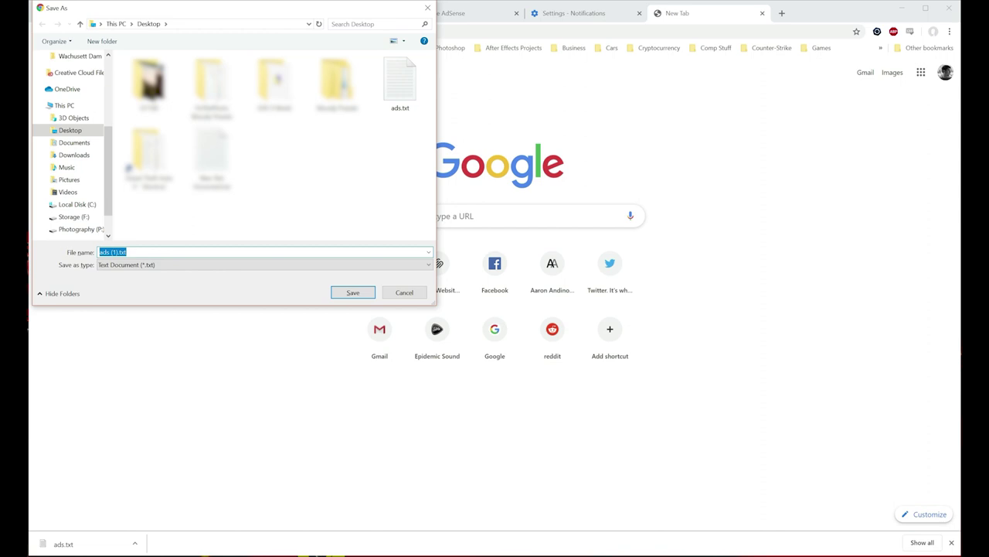
click(406, 293)
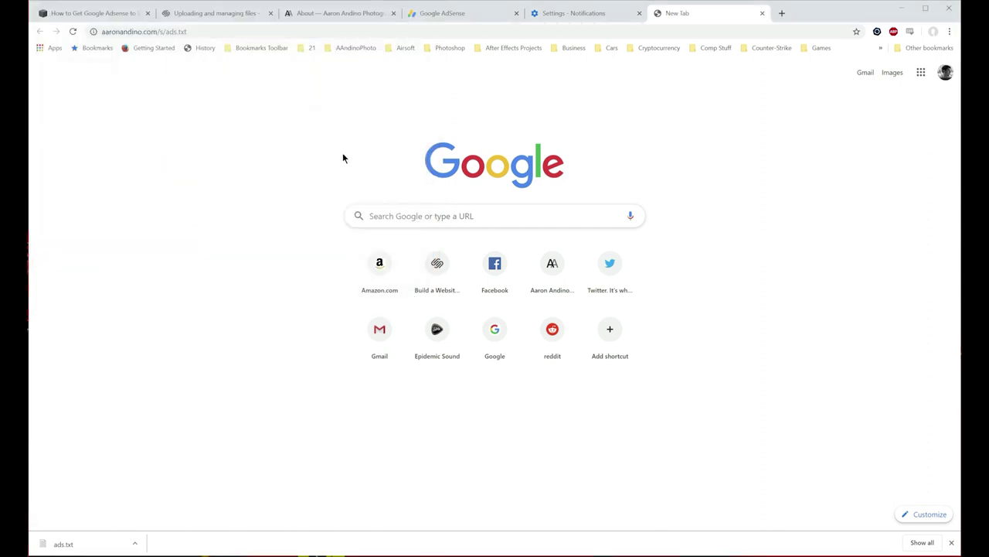
click(762, 13)
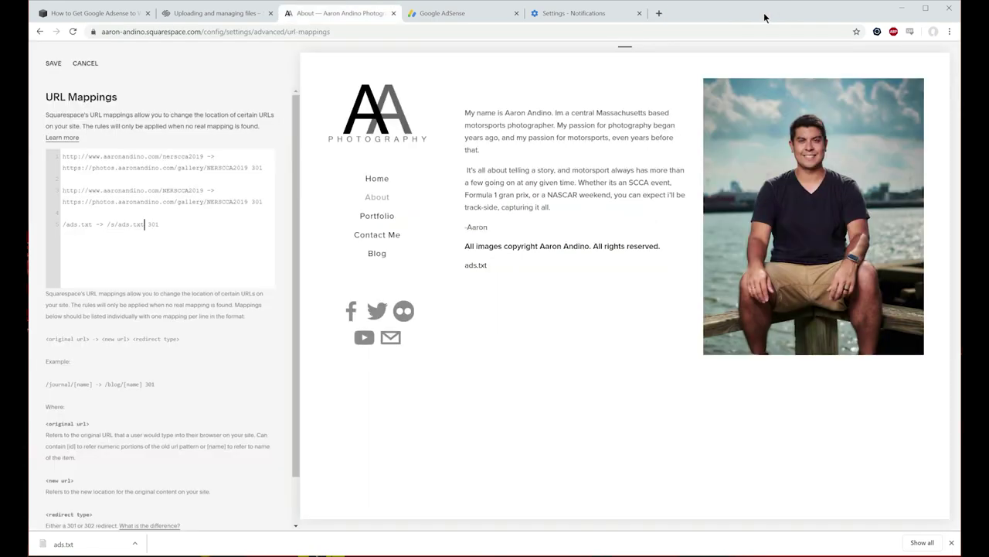
Step: Save the URL mappings, return to the pages list, and reopen the About page for editing
click(53, 64)
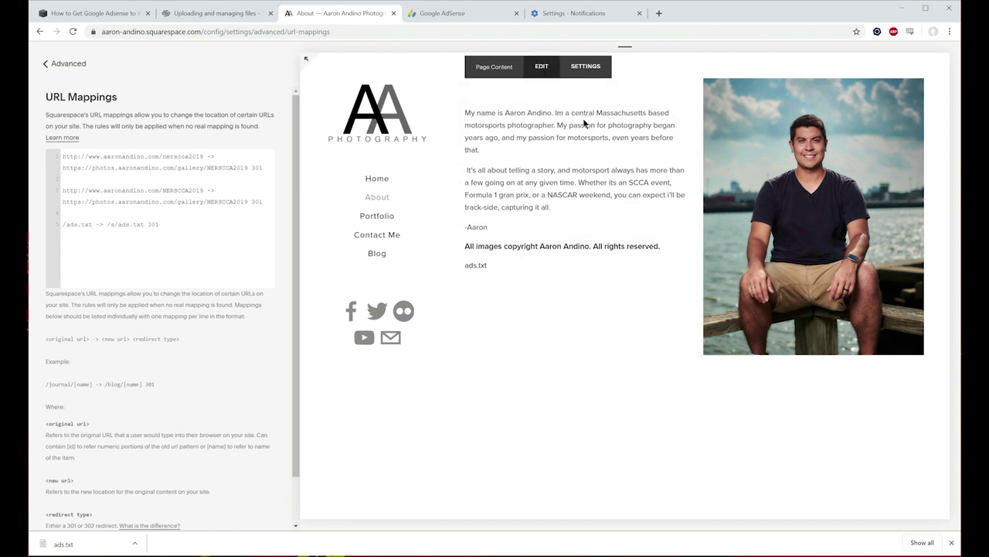
click(48, 63)
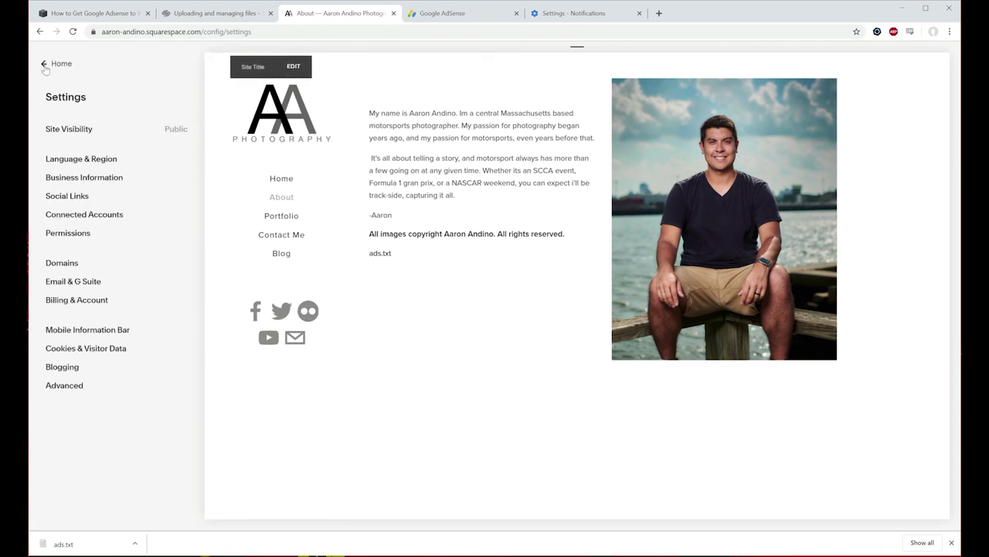
click(64, 135)
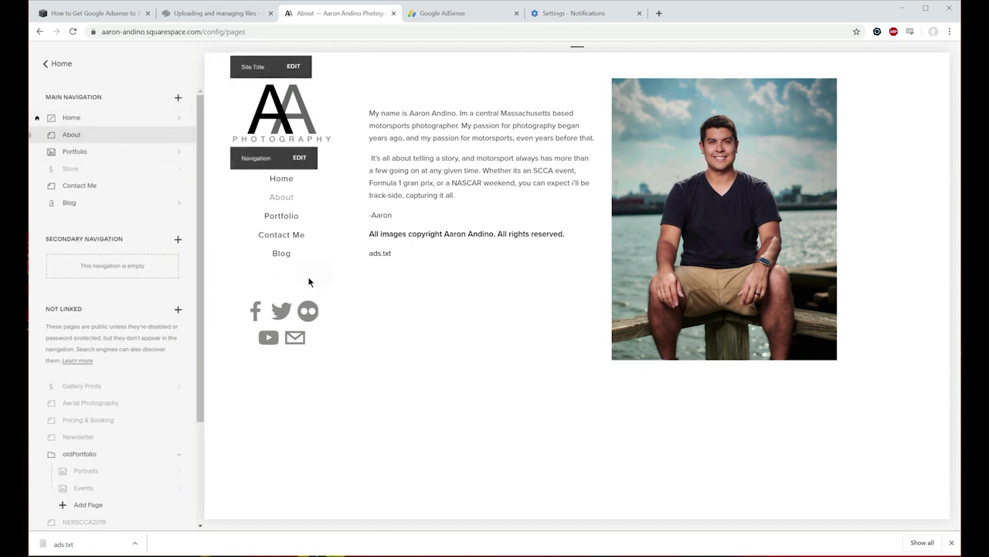
click(446, 76)
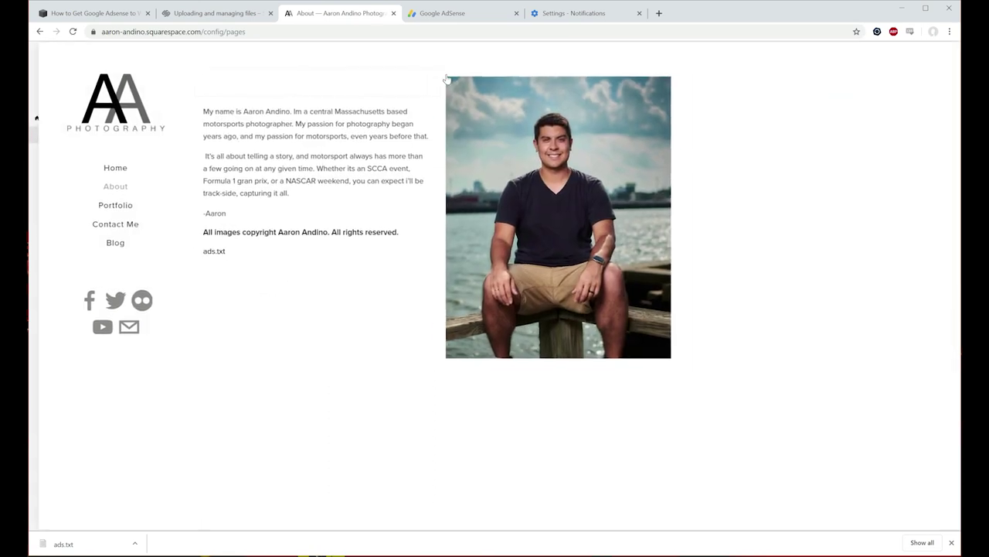
Step: Delete the ads.txt link line from the About page's text block
click(205, 250)
click(297, 263)
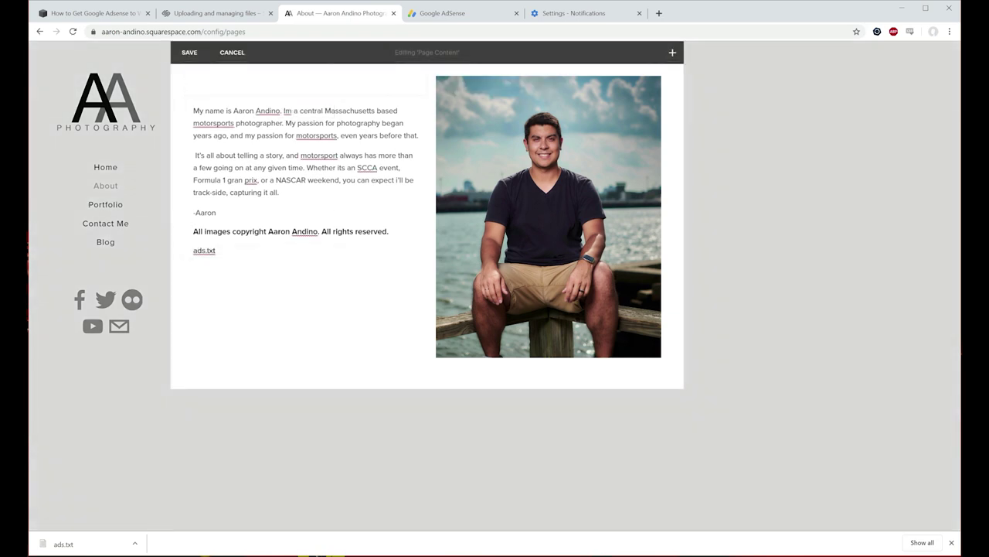
mouse_move(188, 242)
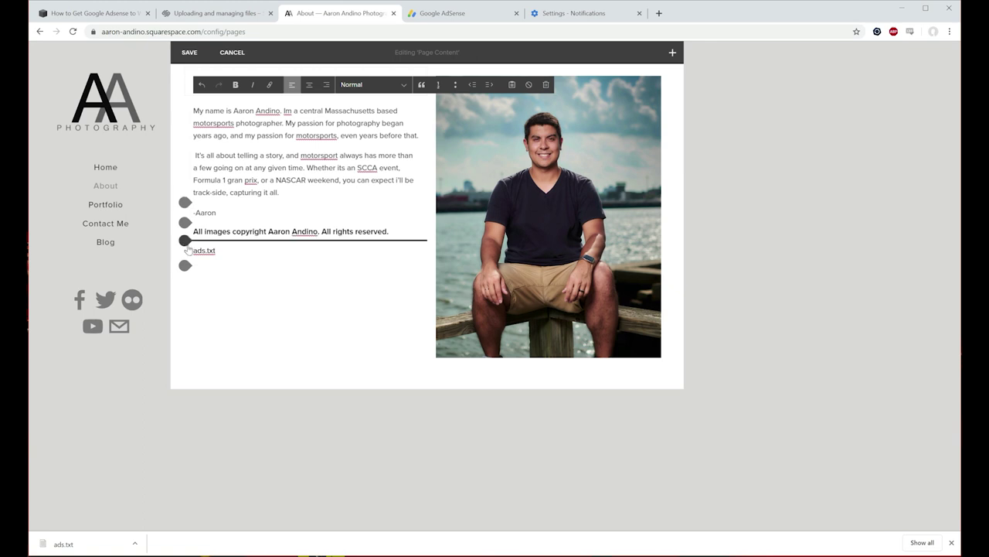
drag(215, 251, 191, 249)
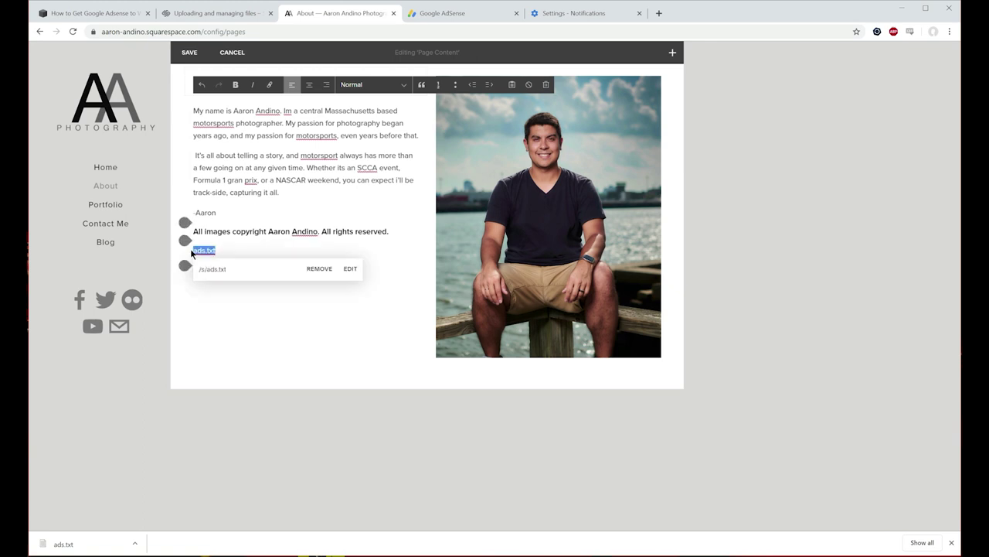
key(BackSpace)
click(278, 280)
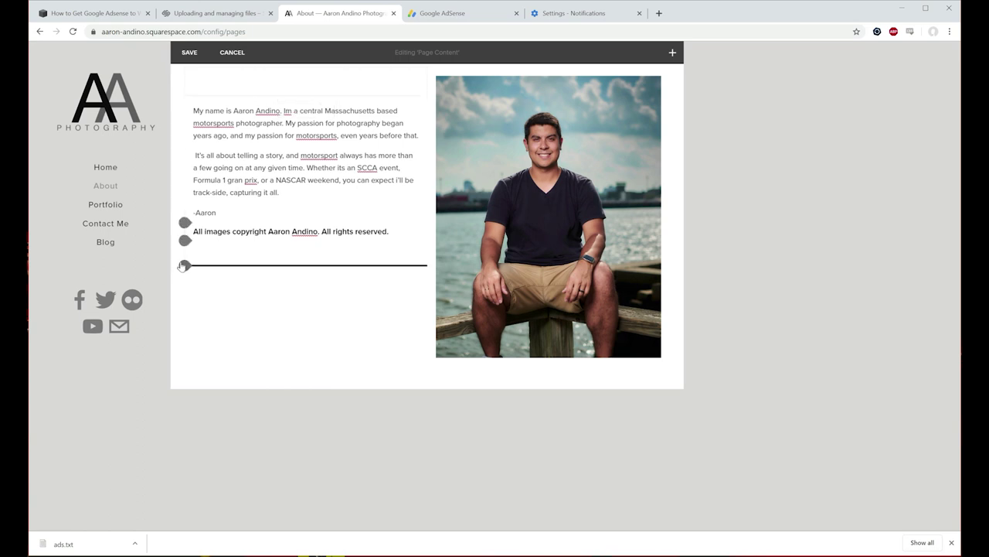
Step: Recheck the About text block and save the page
click(232, 240)
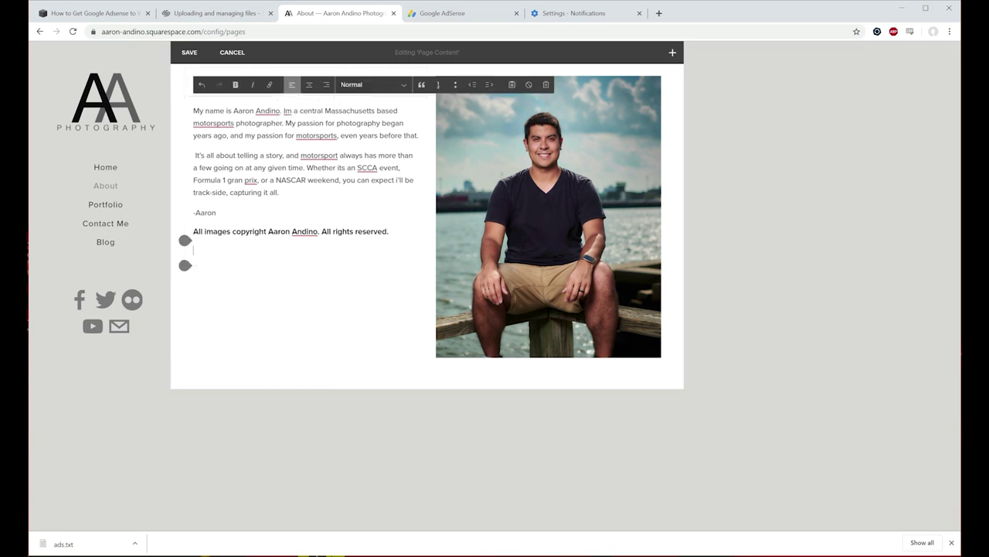
click(196, 301)
click(189, 253)
drag(190, 248, 202, 101)
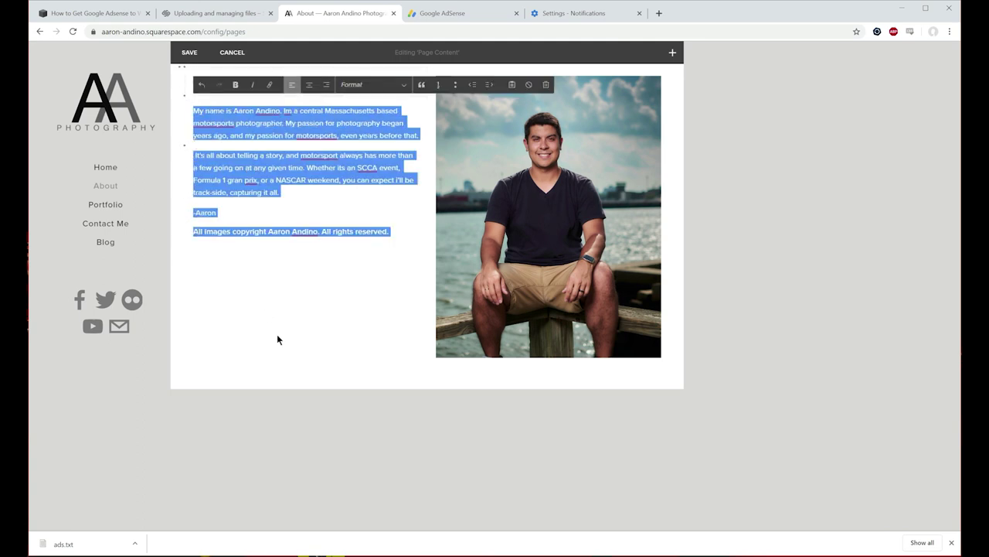
click(276, 318)
click(189, 53)
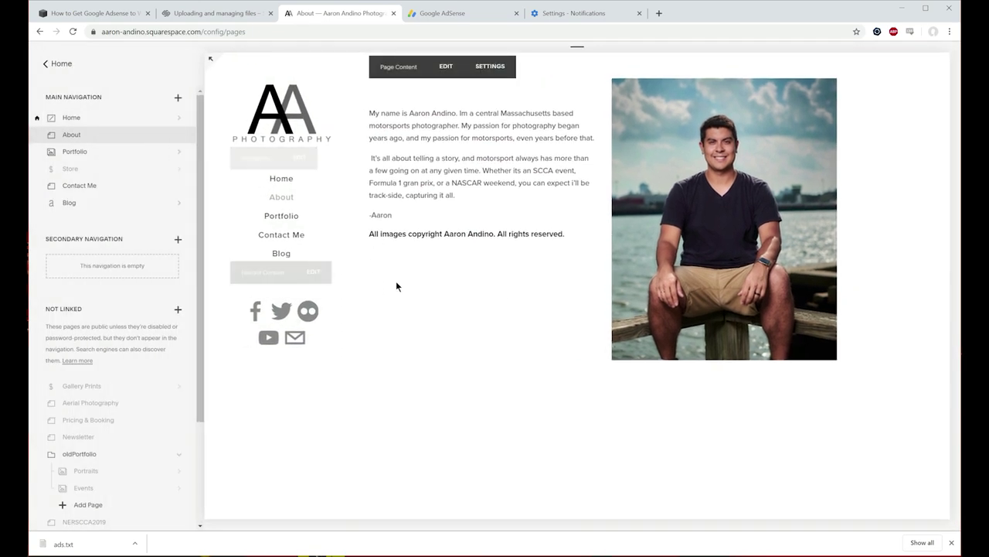
Step: Load aaronandino.com/s/ads.txt in a new tab to test the file
click(658, 14)
text(aaron)
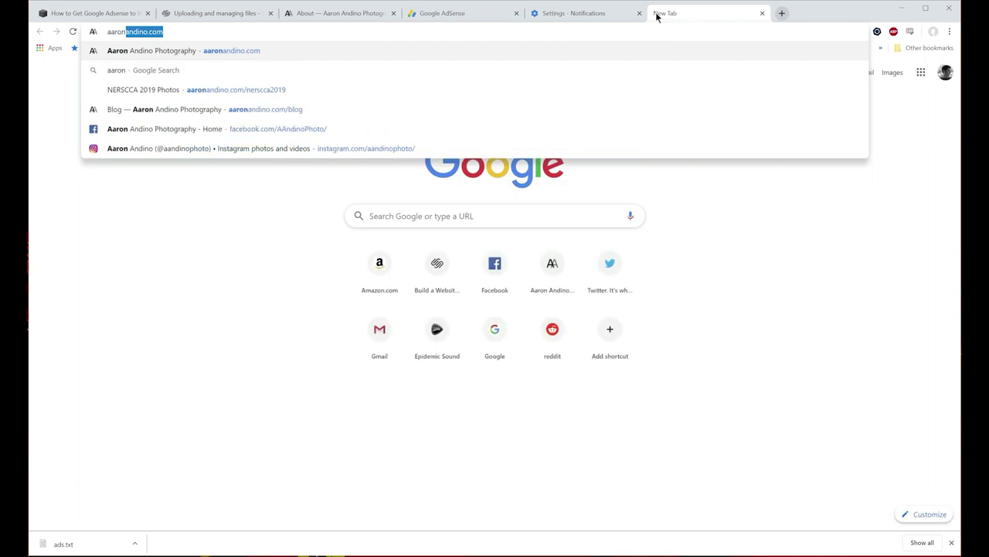
key(Right)
text(/s/t)
key(BackSpace)
text(ads.txt)
key(Return)
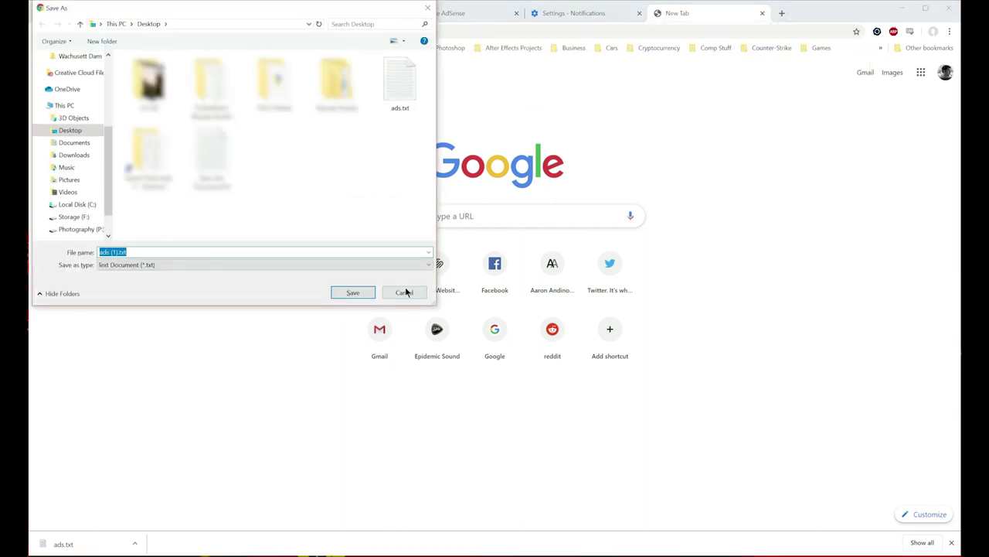
Step: Cancel the ads.txt download, close the test tab, and return to AdSense
click(404, 292)
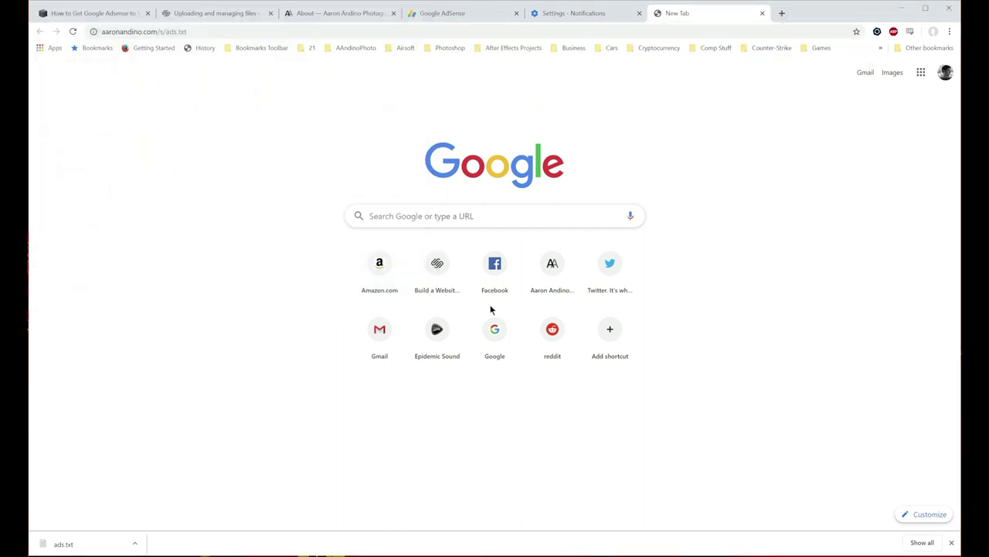
click(763, 14)
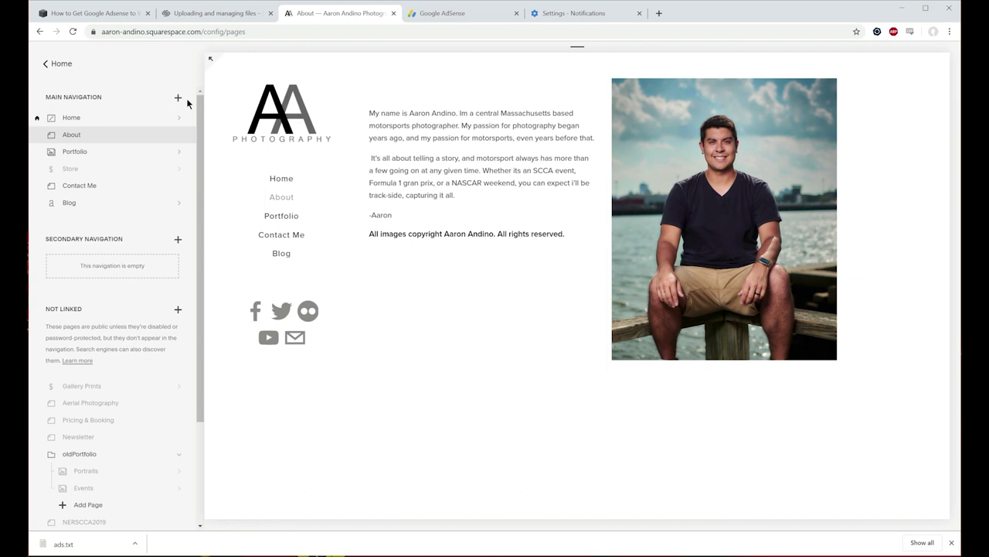
key(ctrl+Tab)
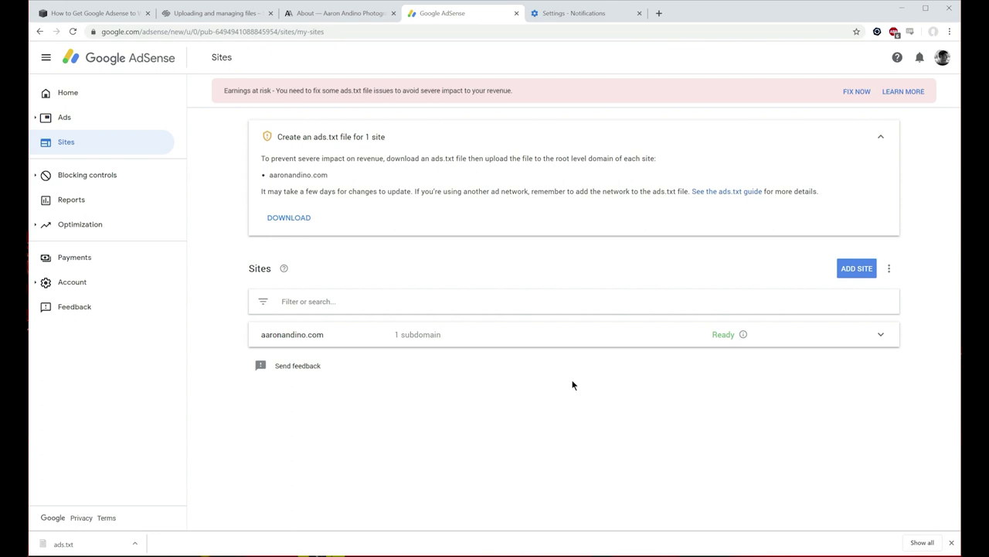
Step: Copy the Sidebar ad unit's HTML code from Ads > Ad units
click(66, 117)
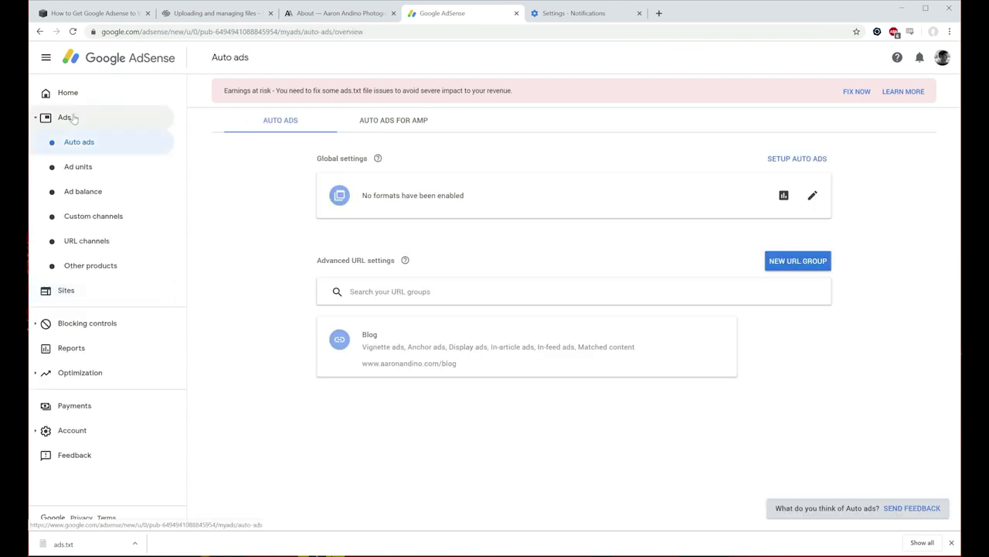
click(80, 168)
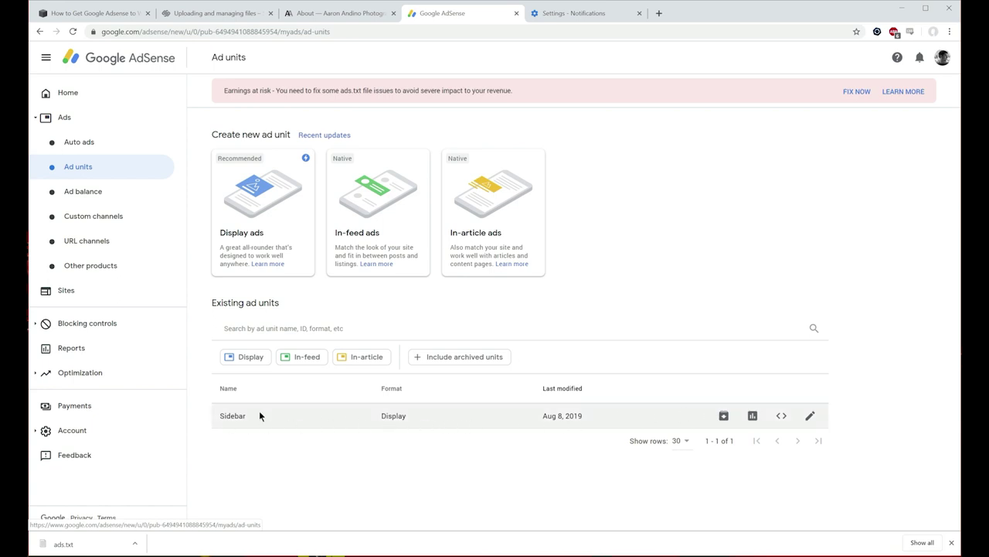
click(782, 416)
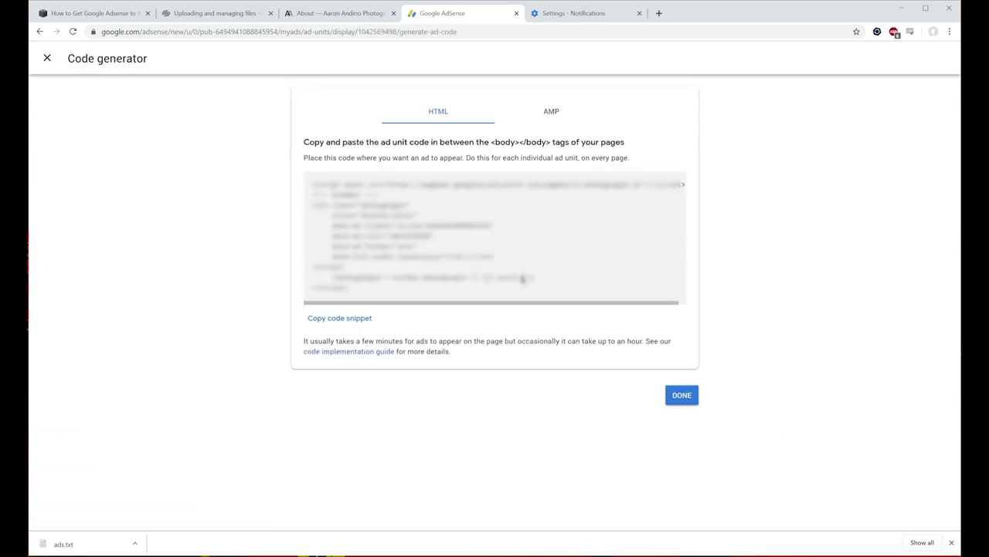
drag(514, 287, 274, 183)
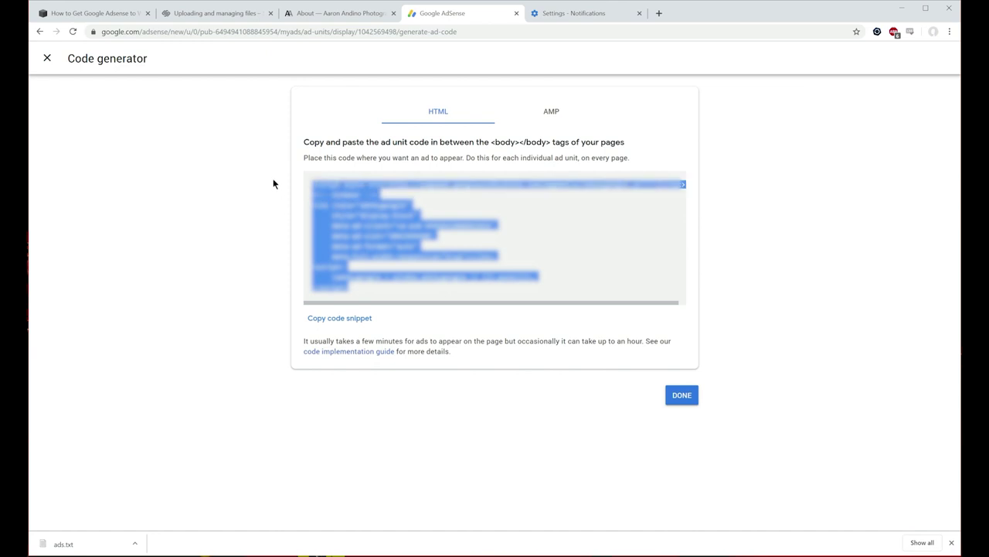
right_click(370, 202)
click(385, 211)
Step: Open the Blog page in the site editor and scroll its preview to the sidebar
click(328, 19)
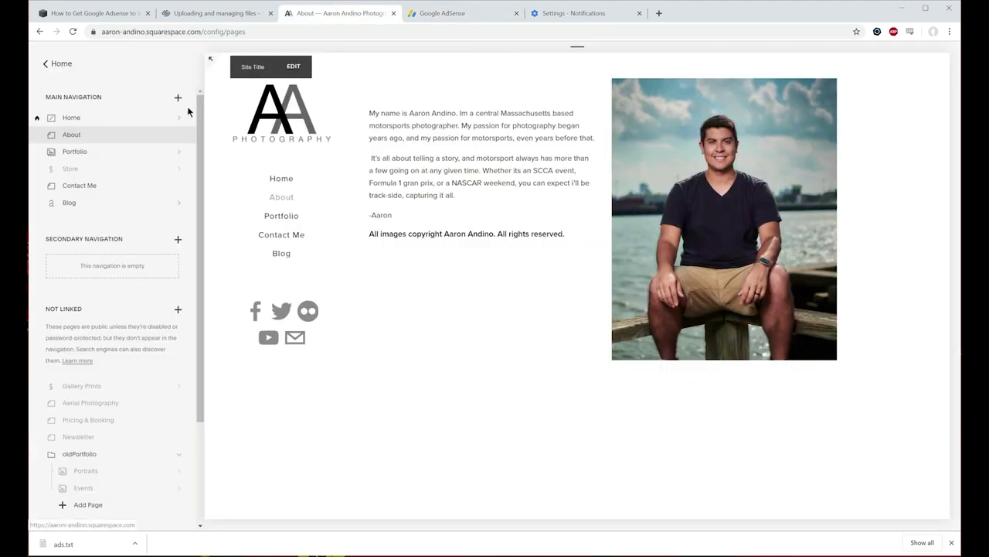
click(69, 202)
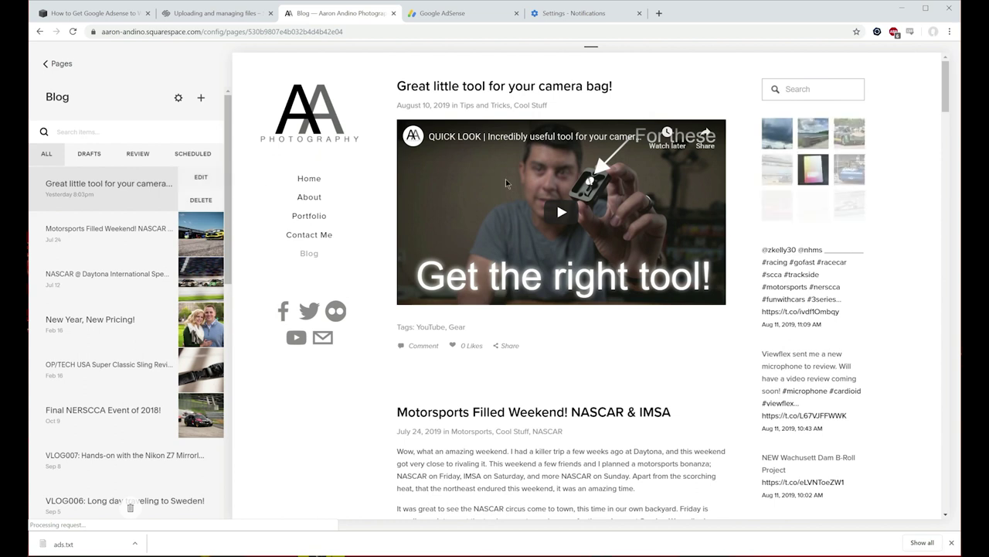
scroll(814, 170, down, 4)
scroll(813, 298, down, 2)
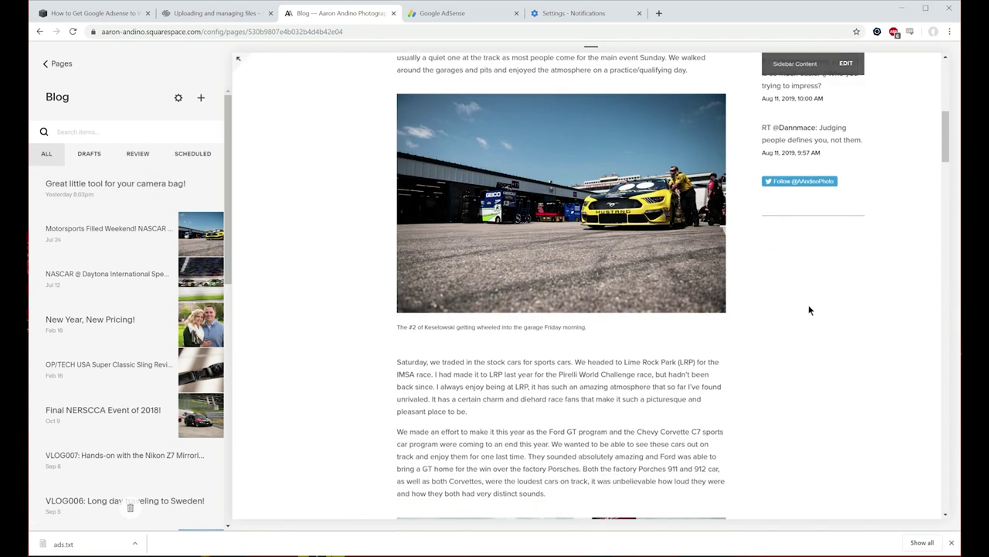
scroll(794, 247, up, 3)
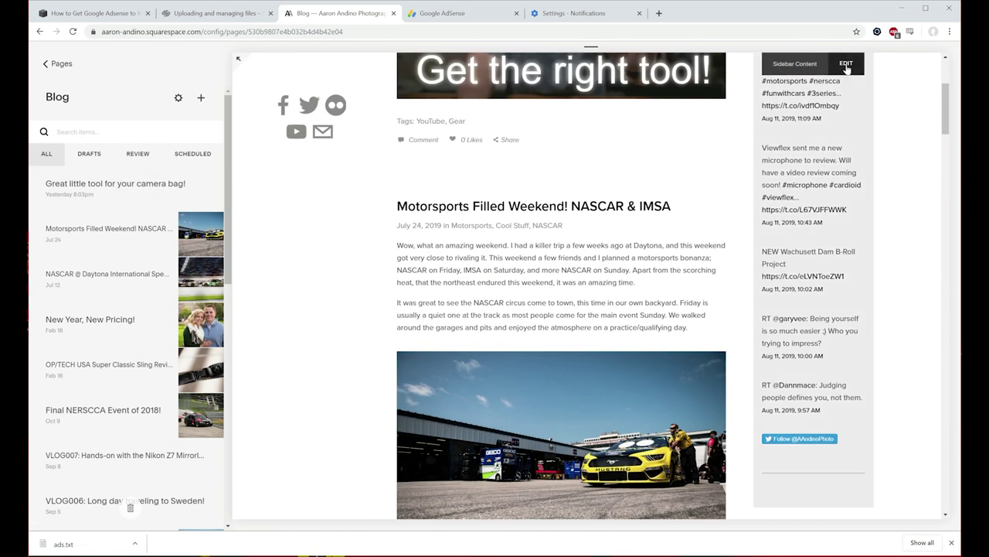
Step: Open the blog sidebar for editing and browse the block list without adding anything
click(847, 64)
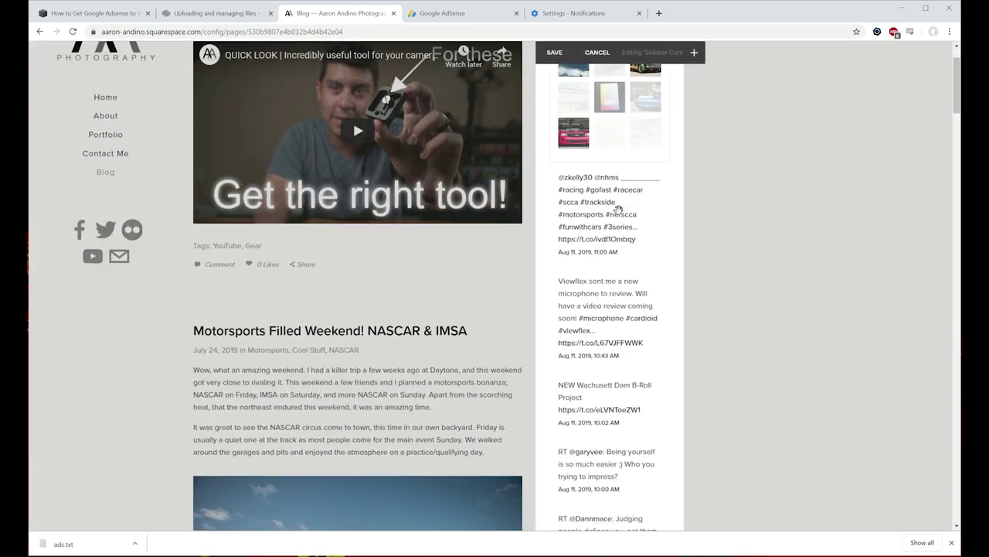
scroll(618, 209, down, 4)
scroll(600, 183, up, 2)
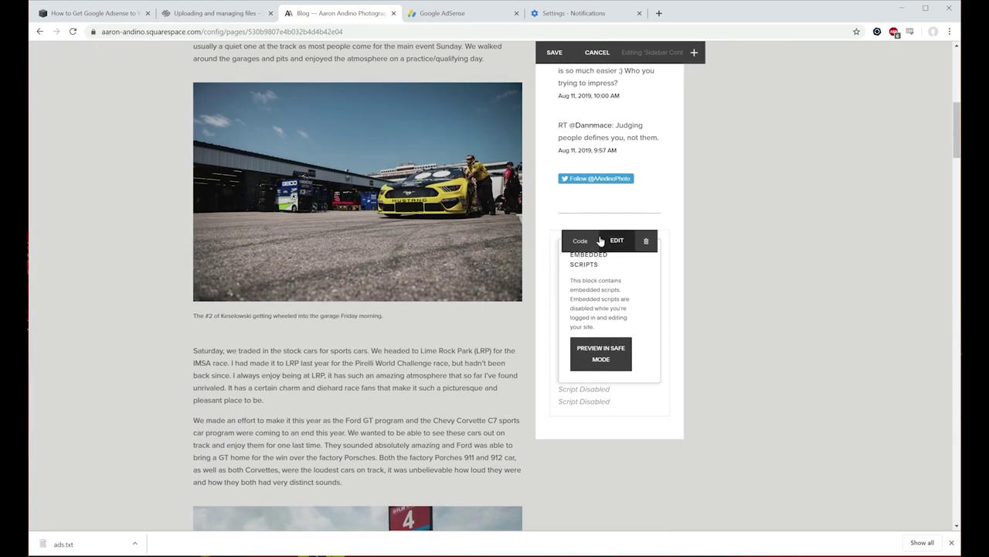
drag(550, 230, 548, 234)
click(548, 234)
scroll(718, 186, down, 3)
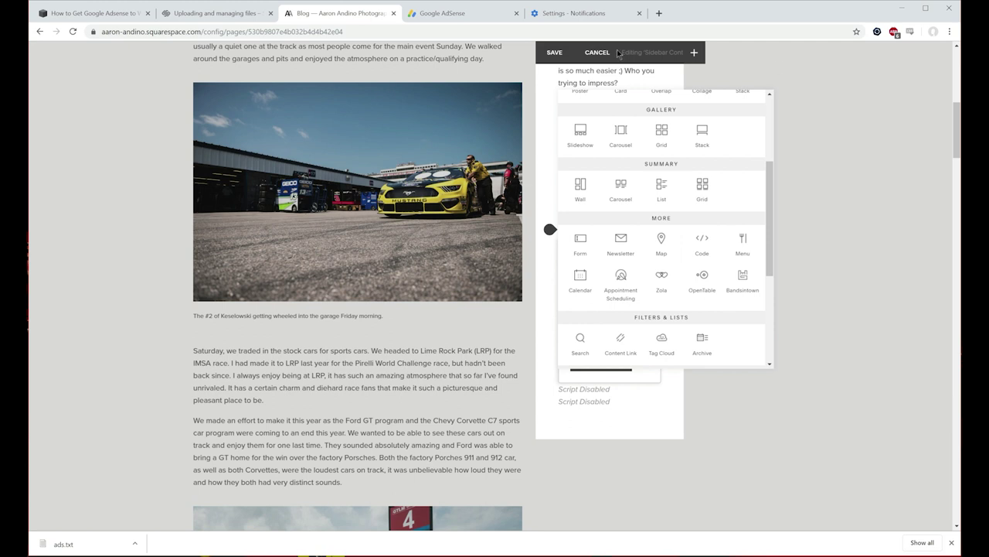
click(796, 81)
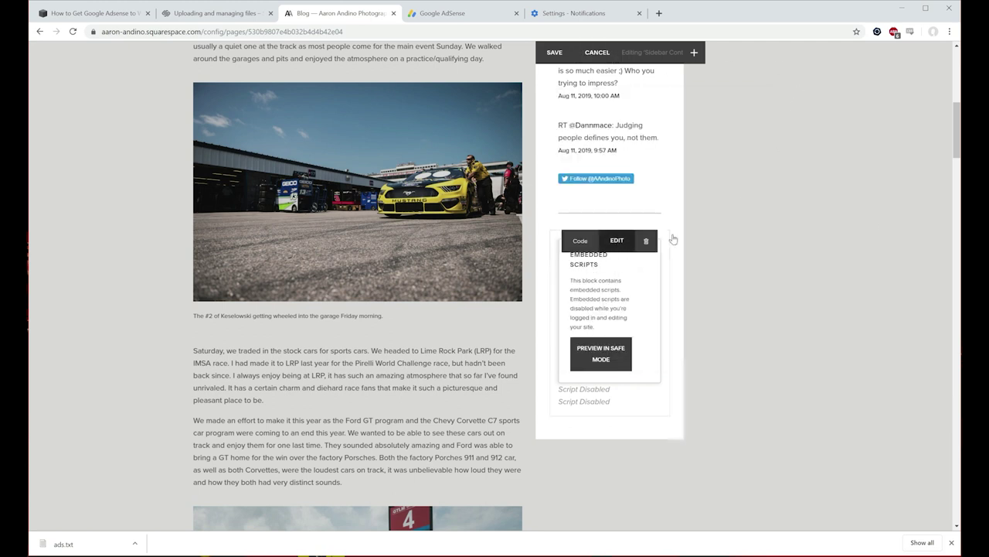
Step: Apply the ad code in the sidebar's embedded-scripts code block
click(673, 239)
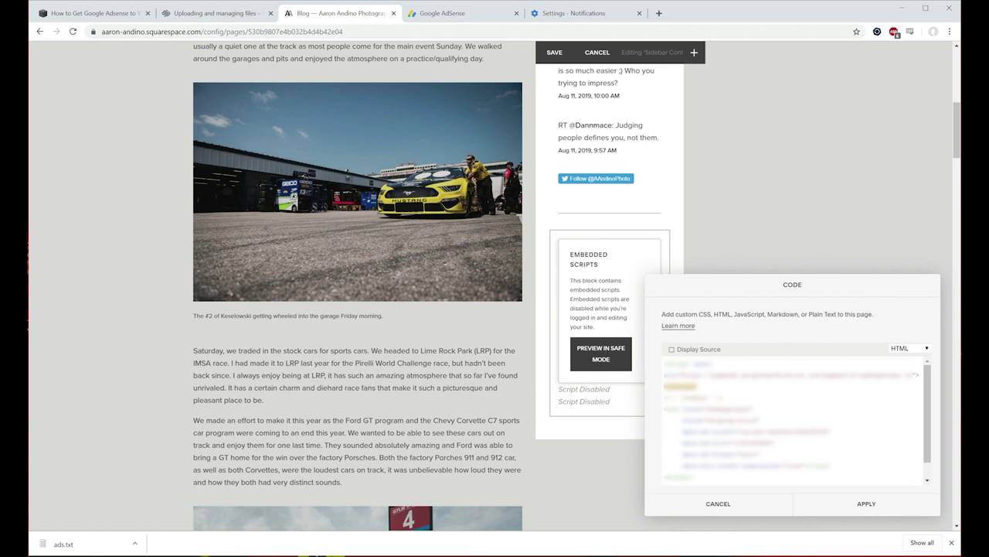
click(872, 507)
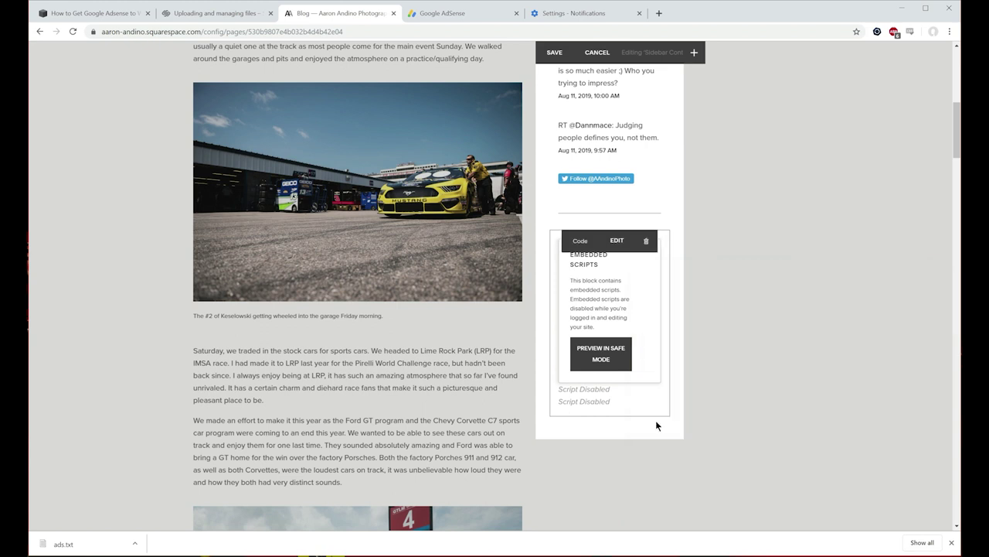
scroll(743, 344, up, 6)
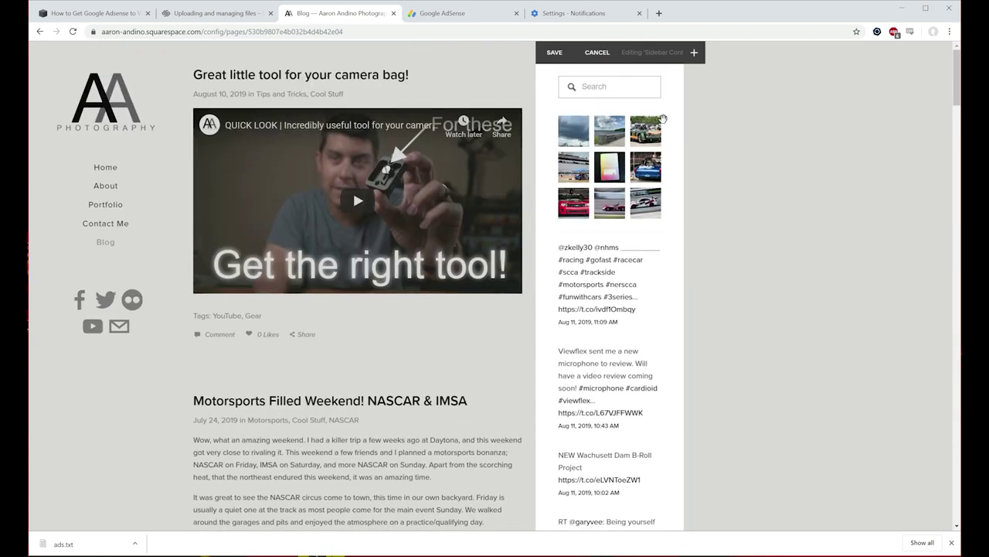
Step: Save the sidebar, dismiss the Error saving notice, and exit sidebar editing
click(553, 54)
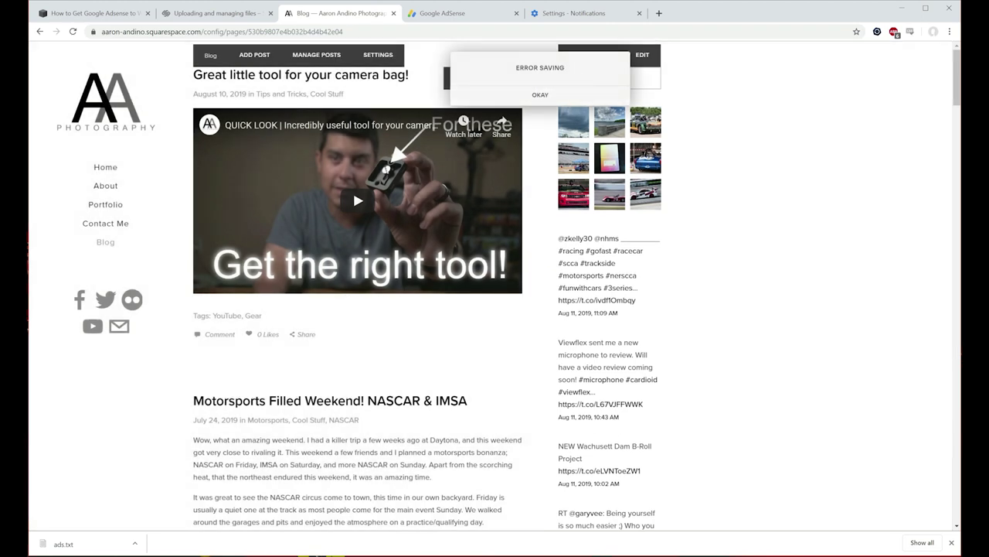
click(539, 94)
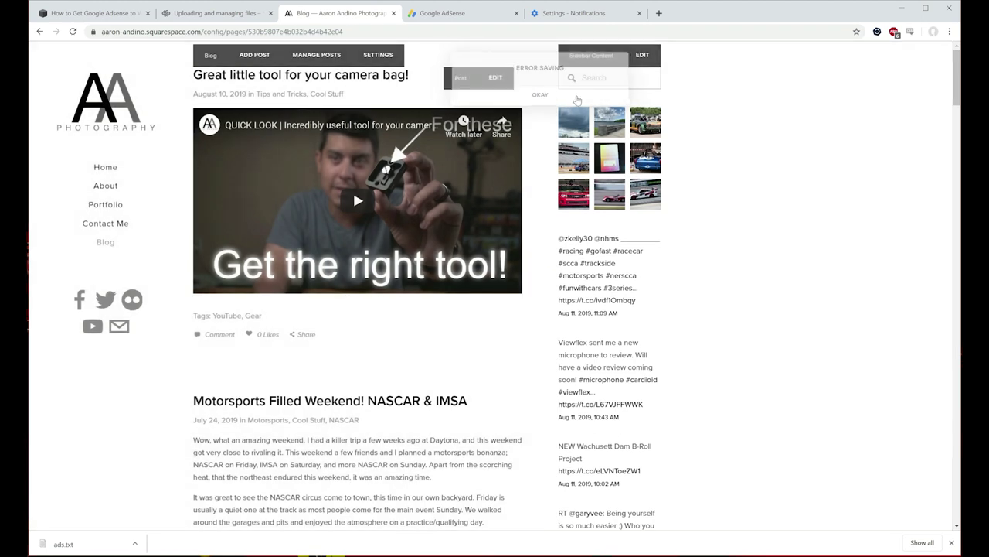
scroll(696, 309, down, 10)
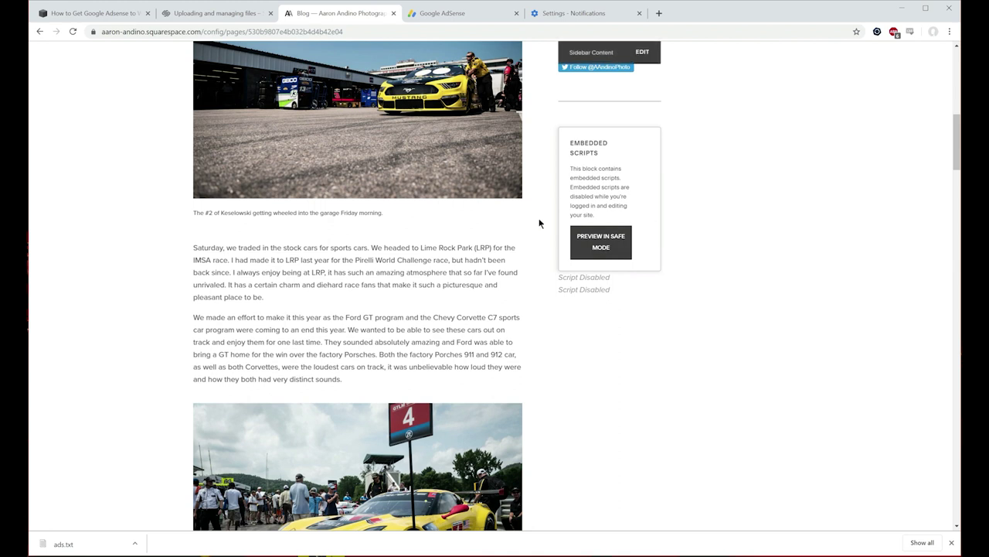
scroll(647, 246, up, 15)
key(Escape)
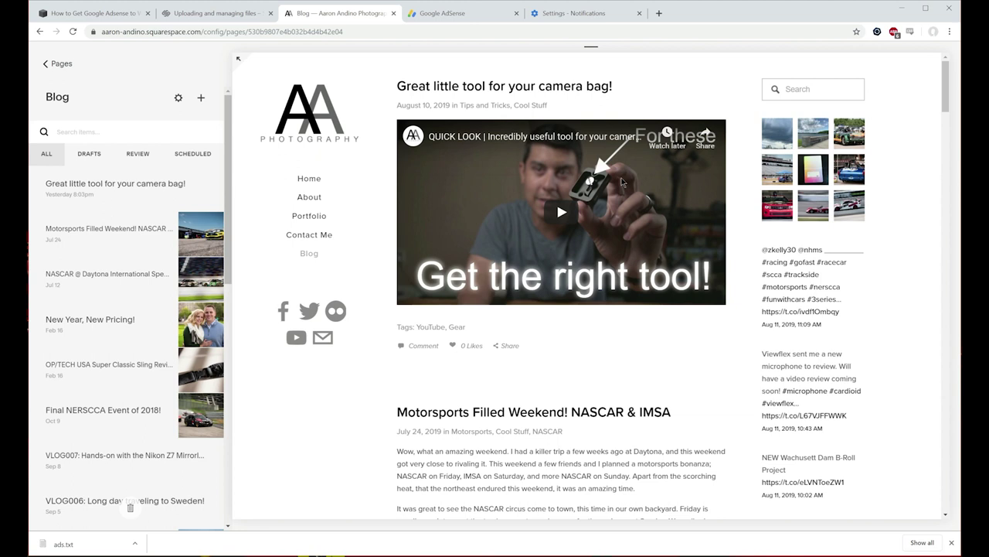
Step: Copy the Auto ads setup code snippet from AdSense and return to Squarespace
click(460, 17)
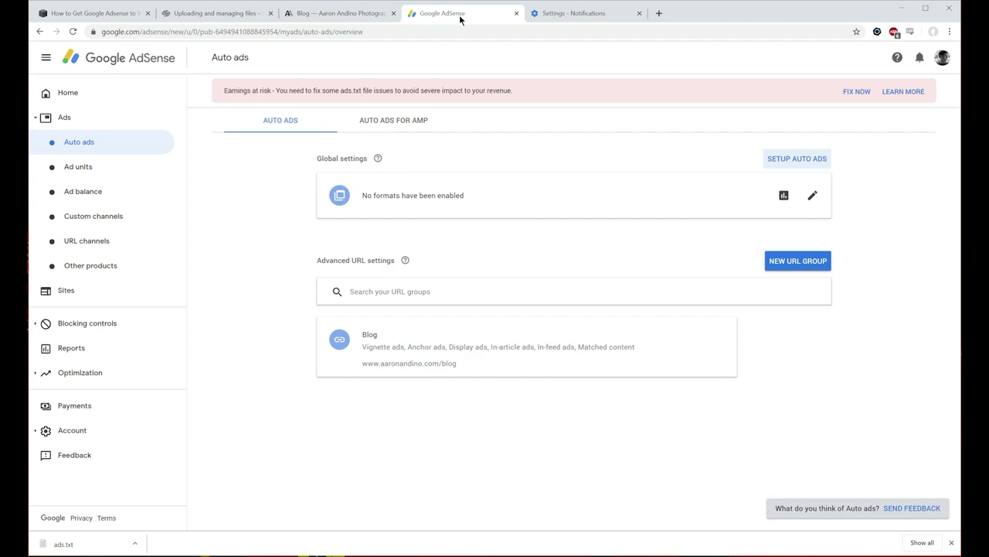
click(807, 160)
drag(394, 333, 356, 296)
click(349, 277)
click(392, 371)
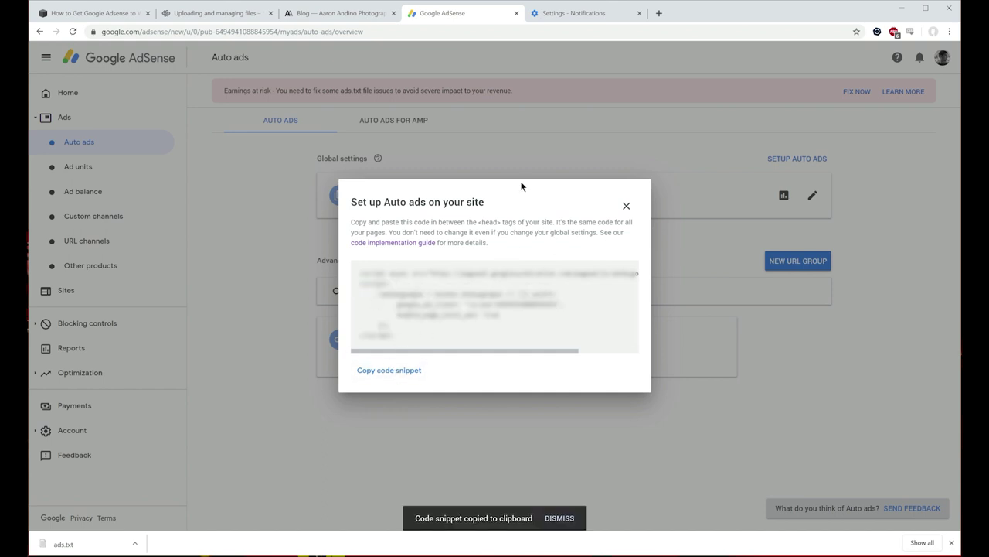
click(330, 17)
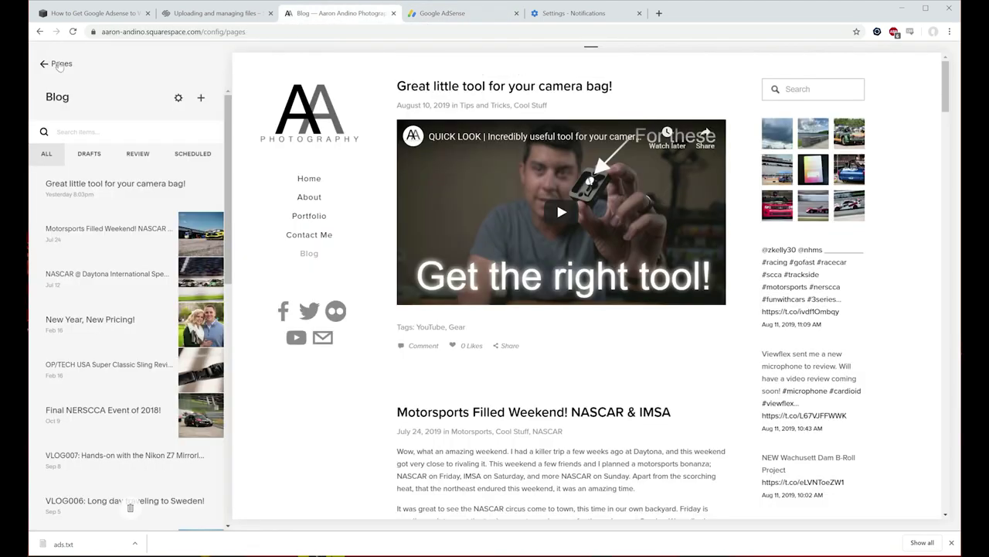
Step: Paste the Auto ads code into Settings > Advanced > Code Injection Header and save
click(58, 64)
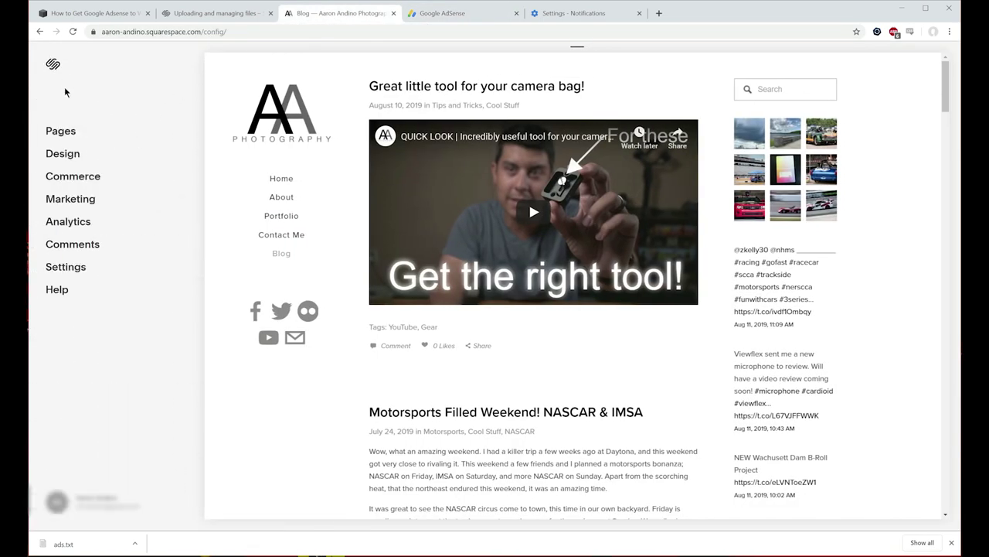
click(62, 263)
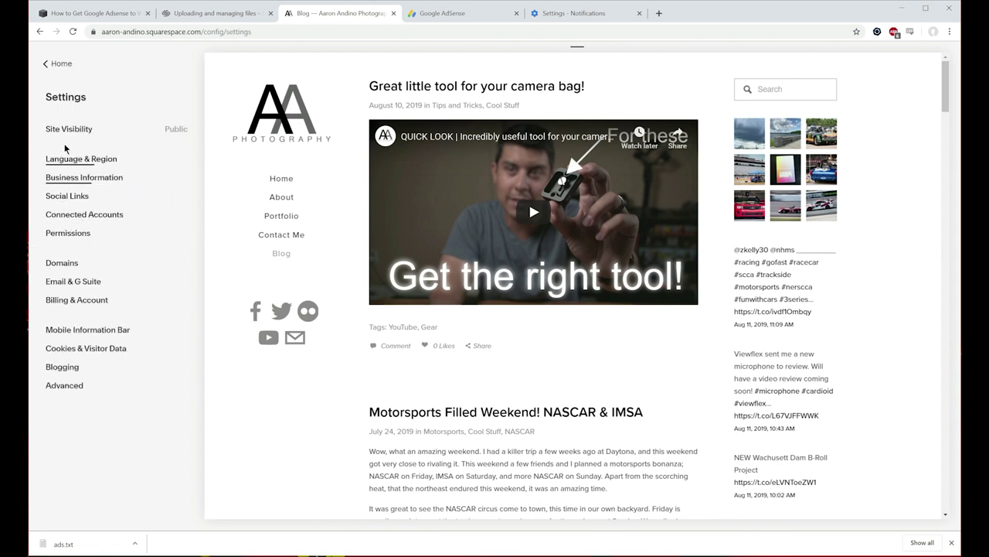
click(64, 385)
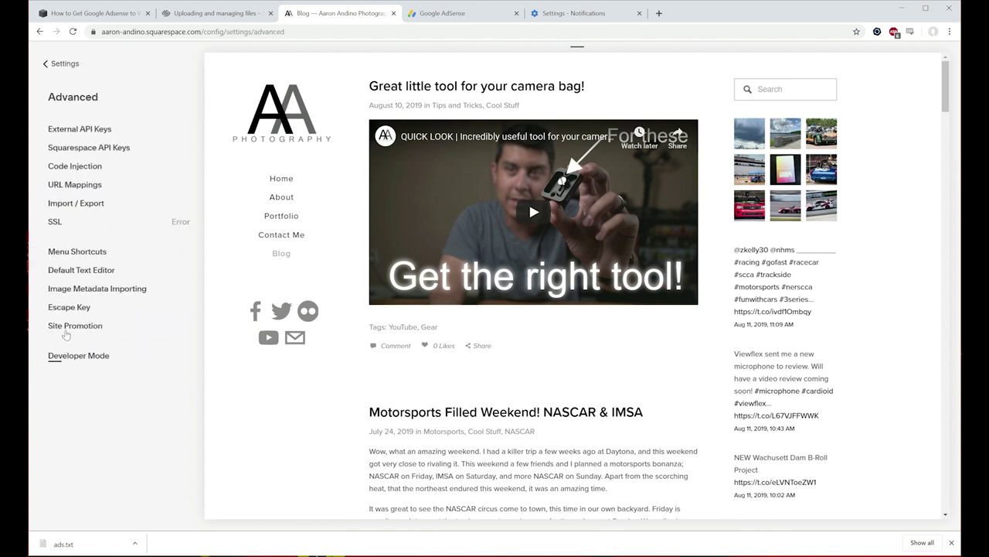
click(76, 166)
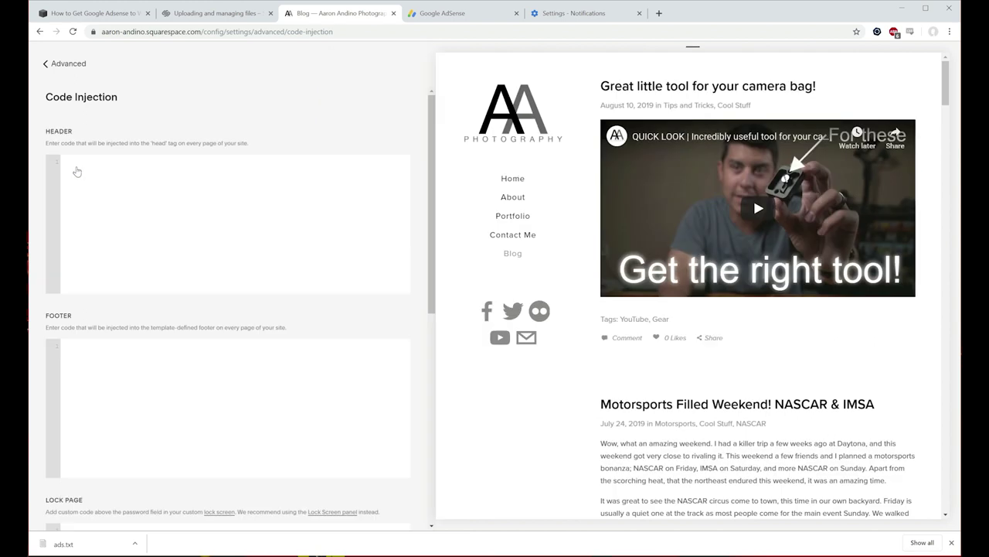
key(ctrl+v)
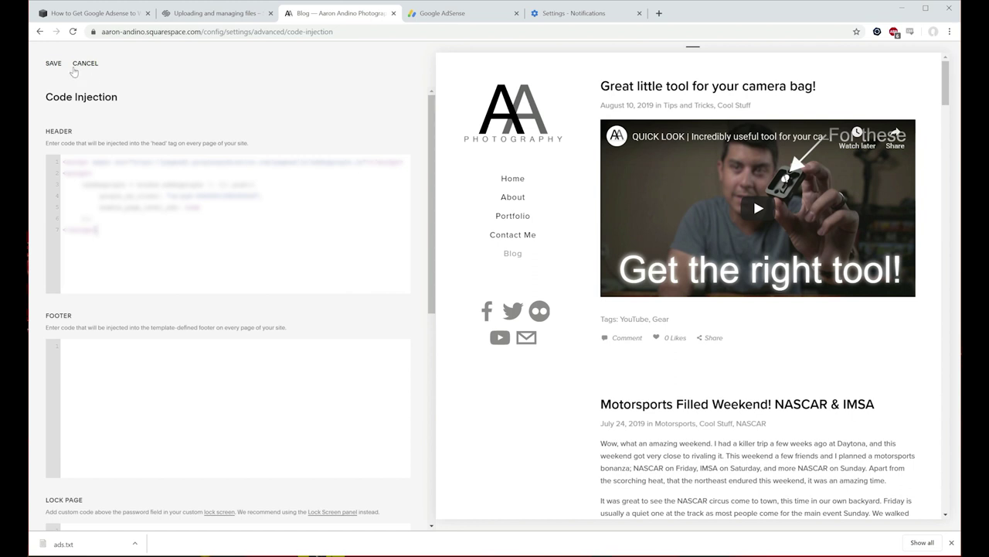
click(54, 64)
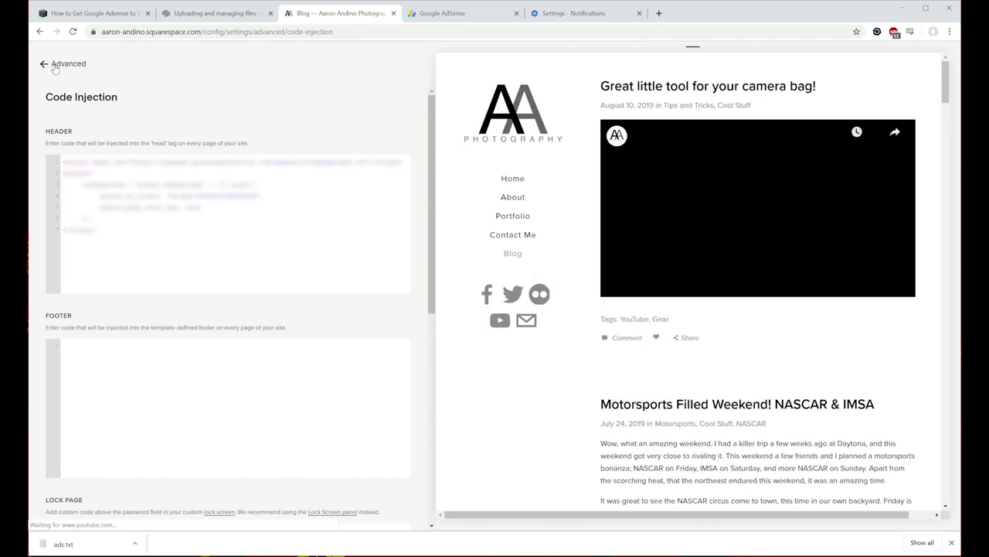
Step: Close the Auto ads setup dialog and review global settings, leaving every format off
click(474, 15)
click(627, 204)
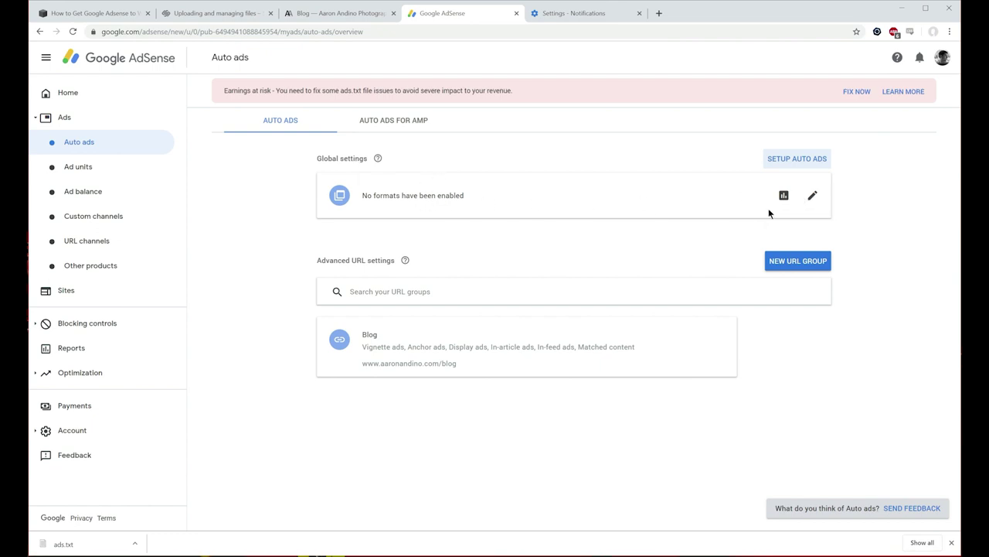
click(812, 196)
scroll(367, 143, down, 2)
scroll(367, 143, down, 2)
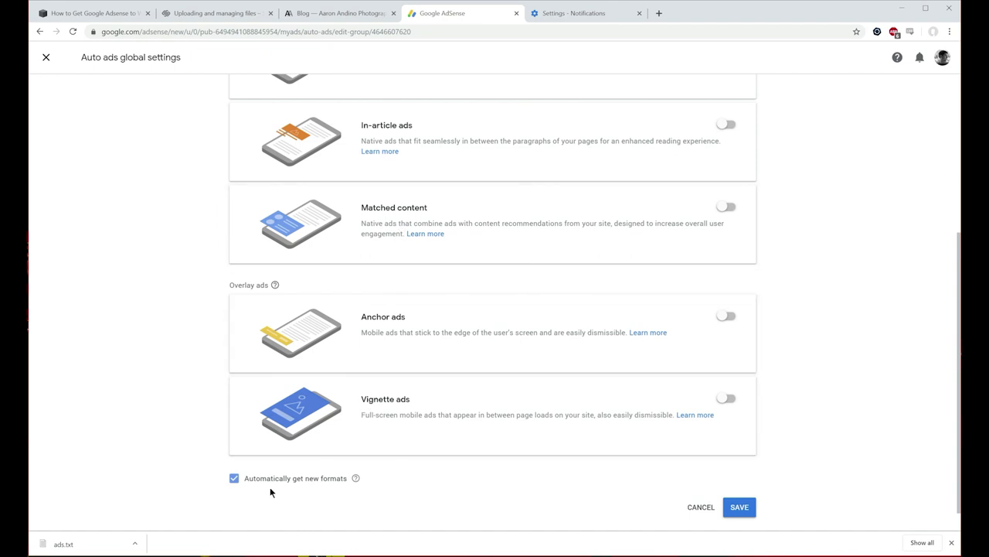
scroll(740, 519, up, 3)
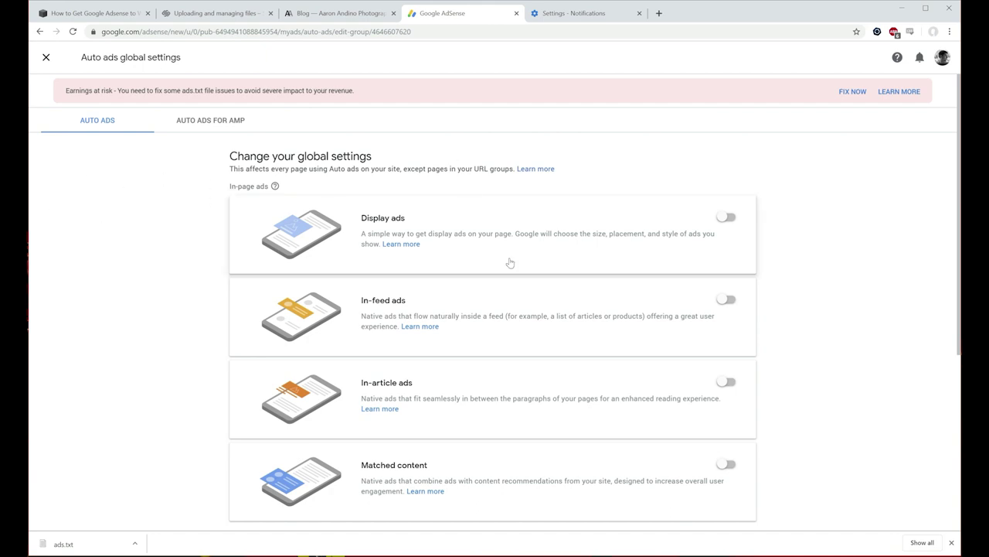
scroll(502, 437, down, 2)
scroll(502, 437, down, 2)
scroll(371, 375, up, 4)
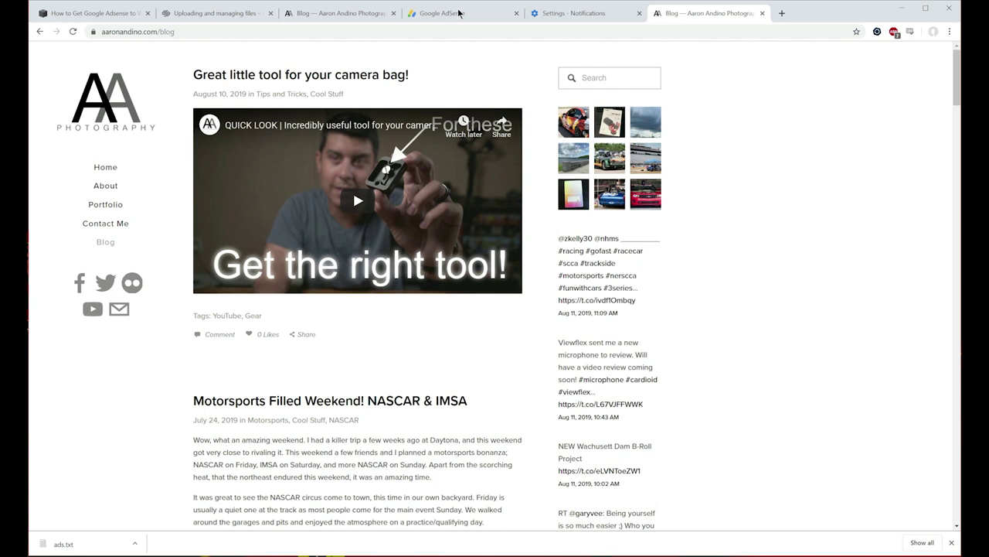
Step: Open aaronandino.com/blog in an incognito window and scroll to the sidebar ad
key(ctrl+shift+n)
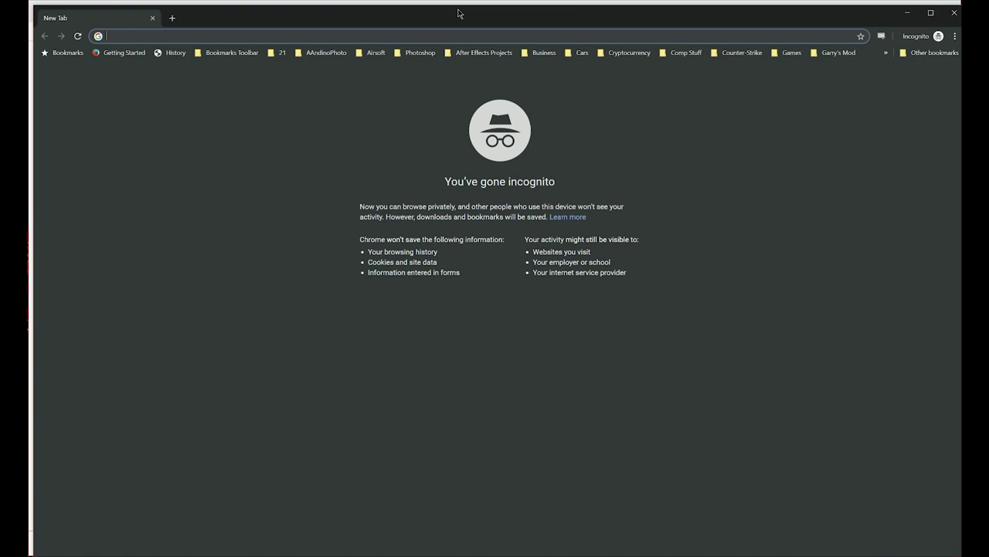
text(aa)
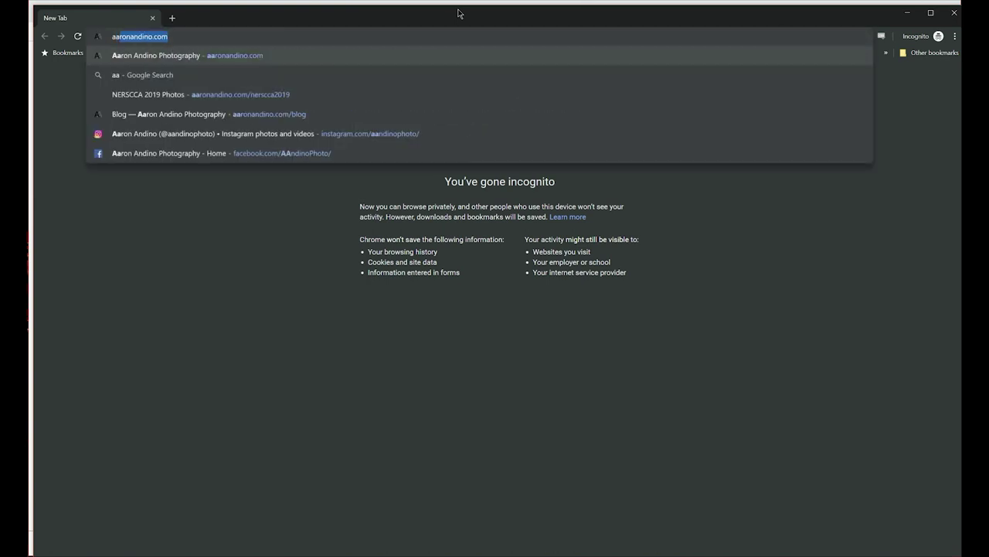
click(281, 117)
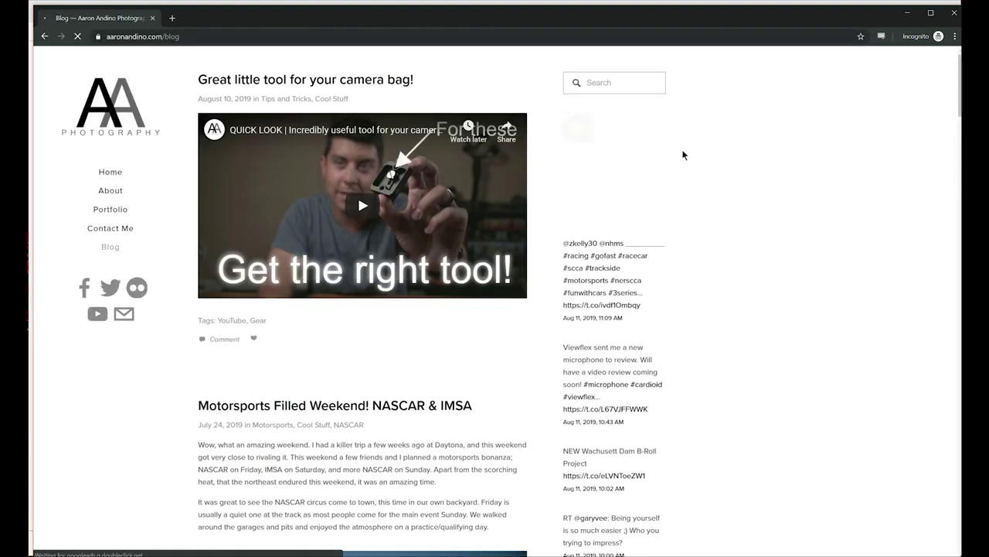
scroll(685, 148, down, 7)
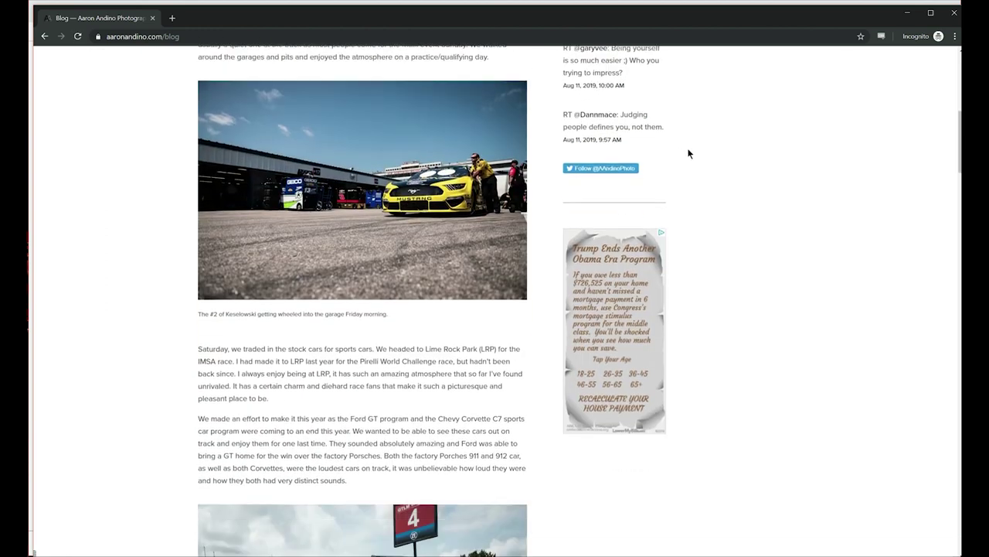
scroll(690, 115, up, 5)
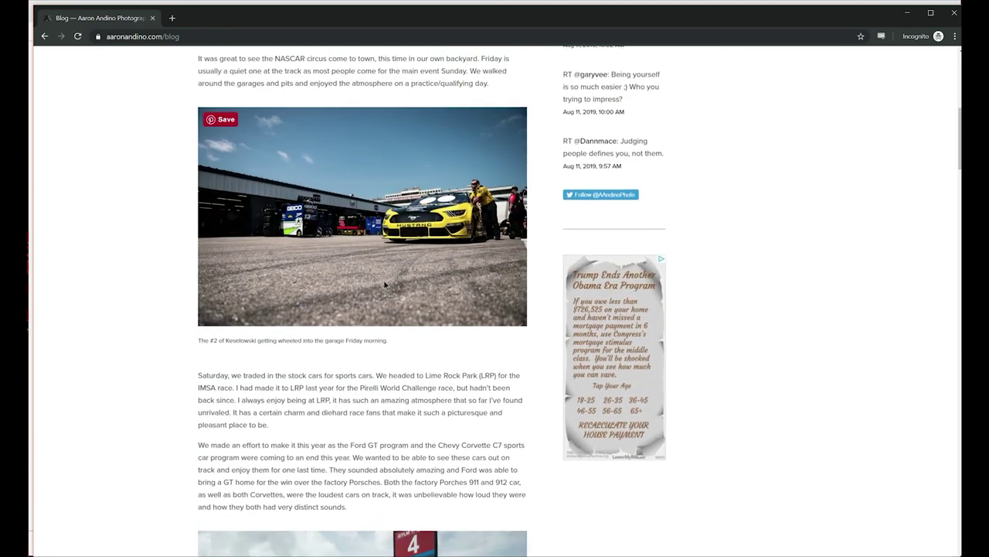